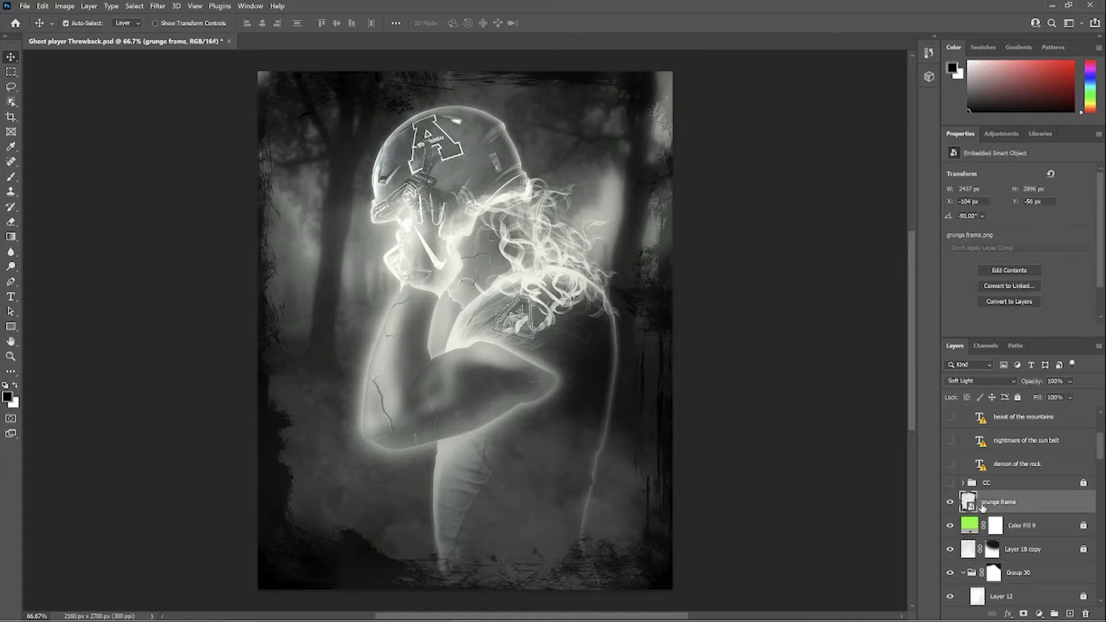
Show the CC group and the three text layers in Group 32 above the grunge frame
{"action": "left_click", "coordinate": [950, 502]}
{"action": "left_click", "coordinate": [950, 502]}
{"action": "left_click", "coordinate": [950, 483]}
{"action": "scroll", "coordinate": [950, 486], "scroll_direction": "up", "scroll_amount": 2}
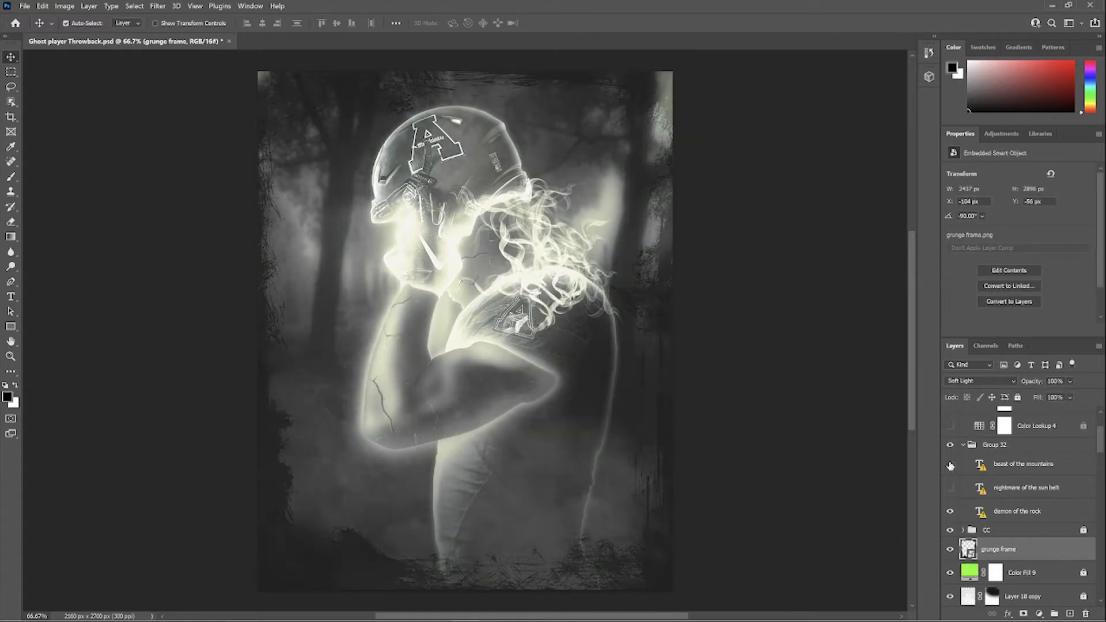
{"action": "left_click", "coordinate": [950, 445]}
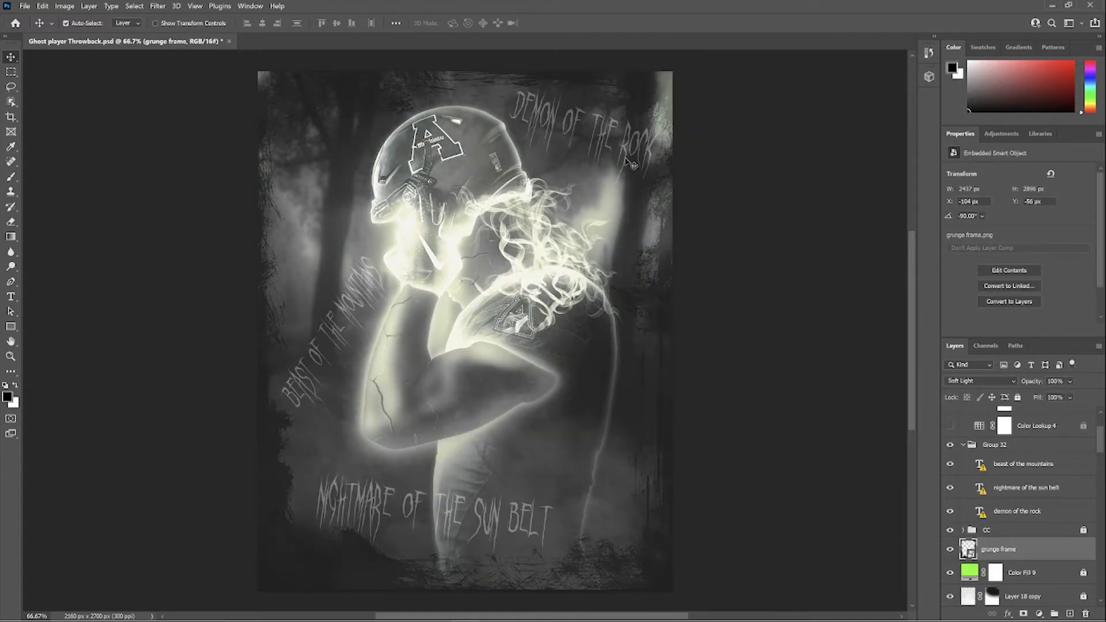
Toggle the visibility of the layers above Group 32 and select the artist's signature text layer
{"action": "scroll", "coordinate": [952, 481], "scroll_direction": "up", "scroll_amount": 3}
{"action": "left_click", "coordinate": [951, 480]}
{"action": "left_click", "coordinate": [951, 503]}
{"action": "left_click", "coordinate": [1025, 504]}
{"action": "left_click", "coordinate": [950, 441]}
{"action": "left_click", "coordinate": [949, 418]}
{"action": "left_click", "coordinate": [1028, 419]}
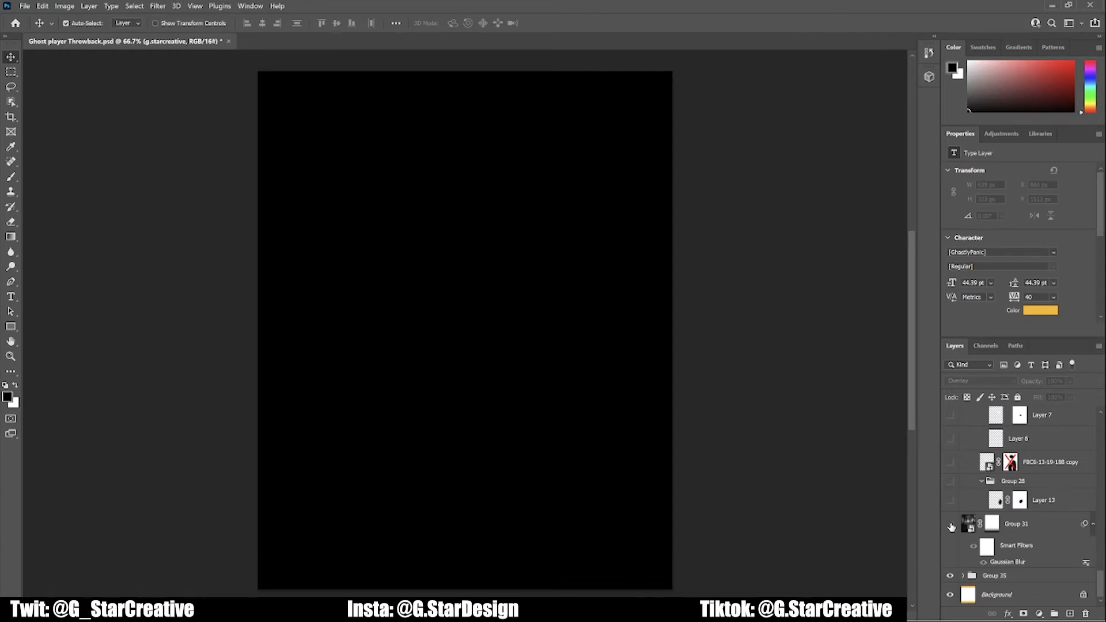
Show the Group 31 forest background, the Layer 13 shadow in Group 28, and the FBC6-13-19-188 copy glowing outline
{"action": "left_click", "coordinate": [951, 525]}
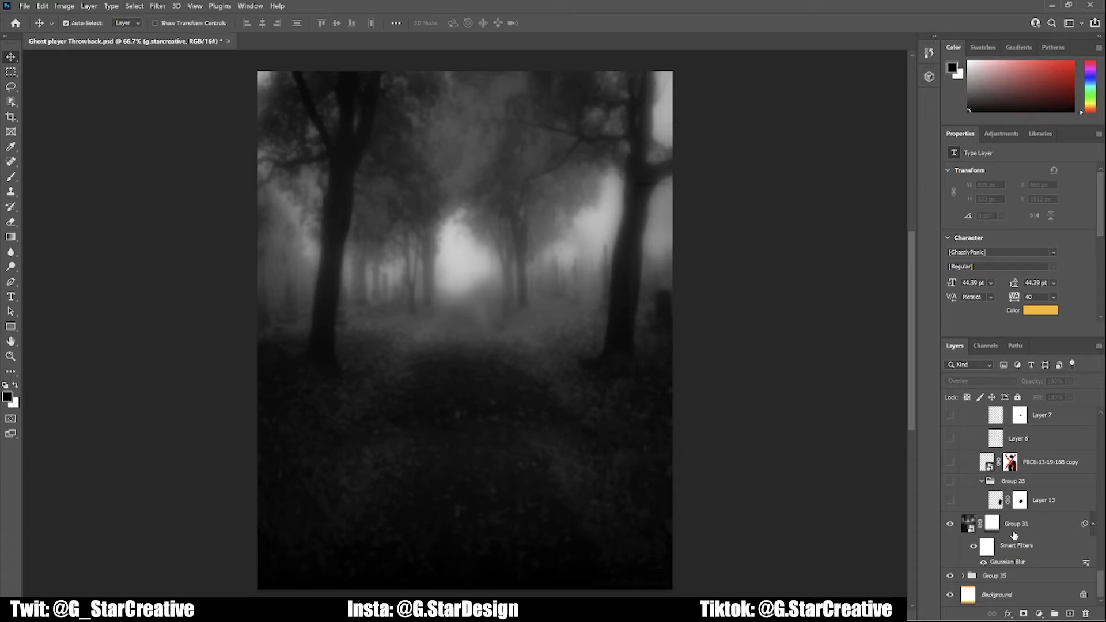
{"action": "left_click", "coordinate": [948, 502]}
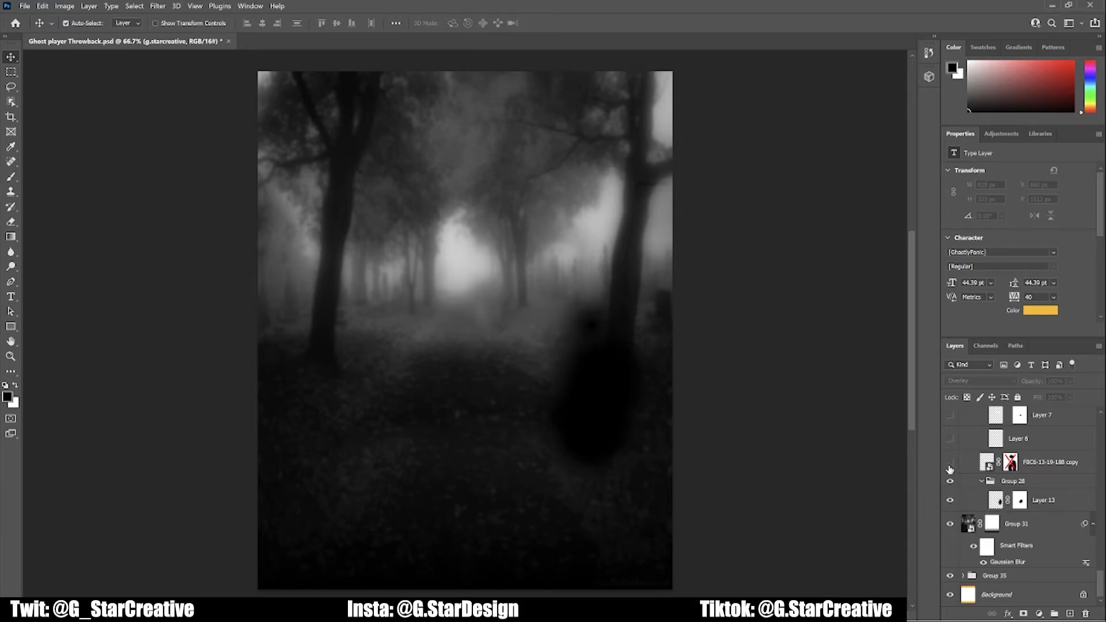
{"action": "scroll", "coordinate": [977, 468], "scroll_direction": "up", "scroll_amount": 3}
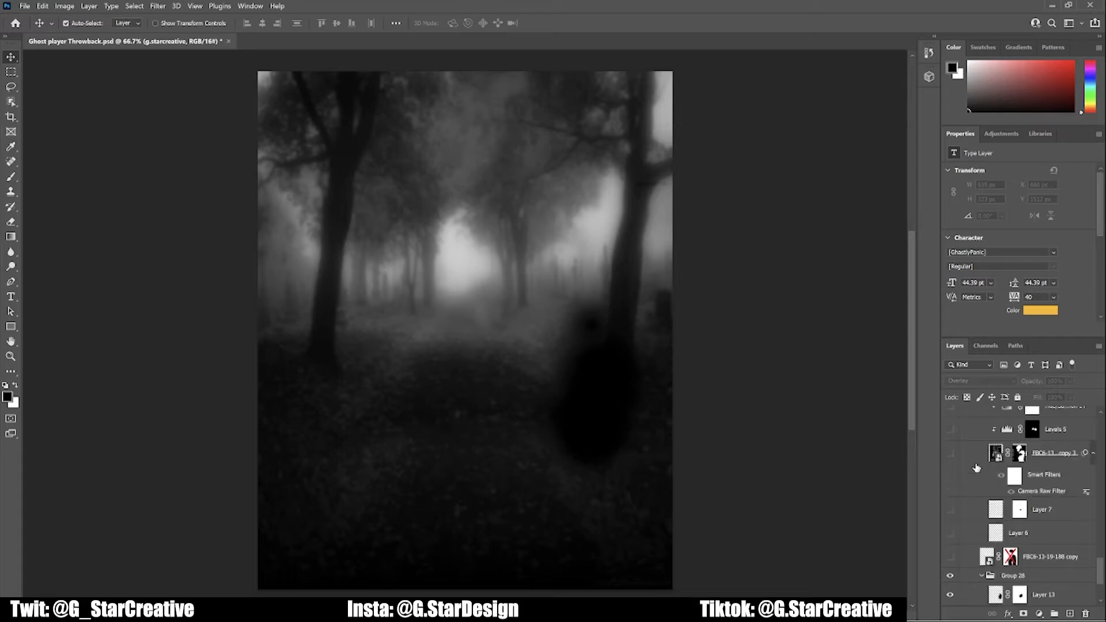
{"action": "left_click", "coordinate": [950, 557]}
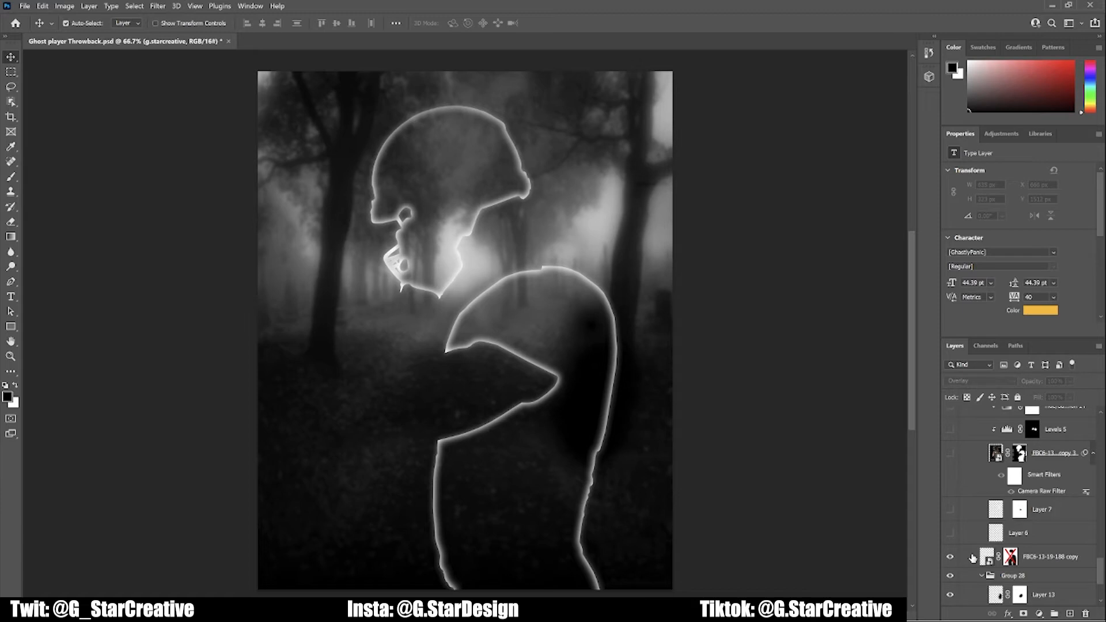
Examine the layer style options of the FBC6-13-19-188 copy outline layer and close them without changes
{"action": "left_click", "coordinate": [1086, 559]}
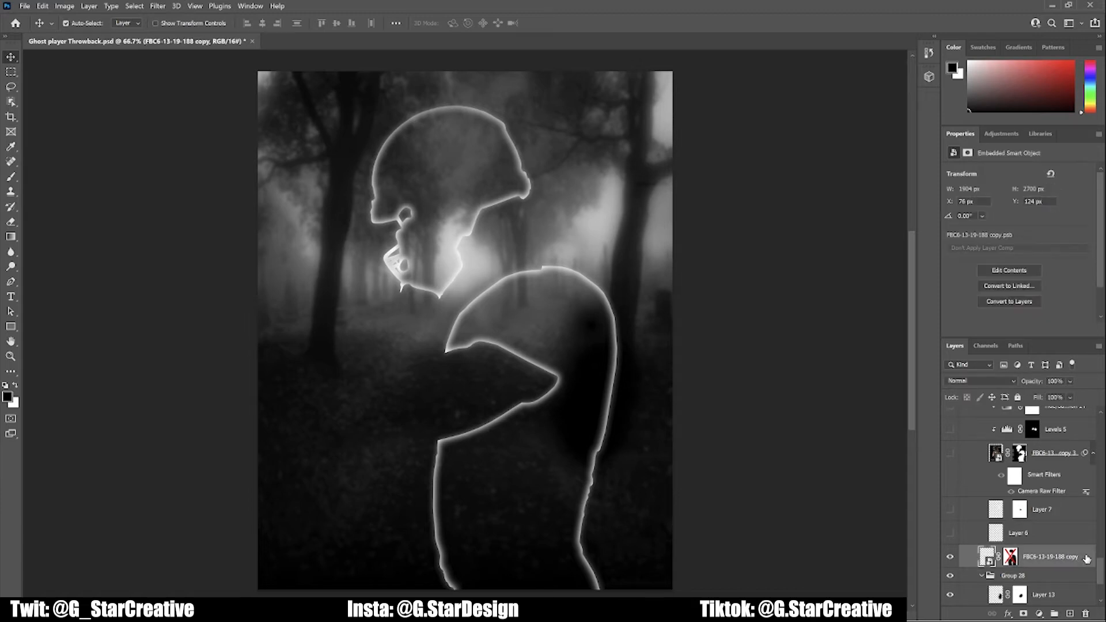
{"action": "double_click", "coordinate": [1087, 558]}
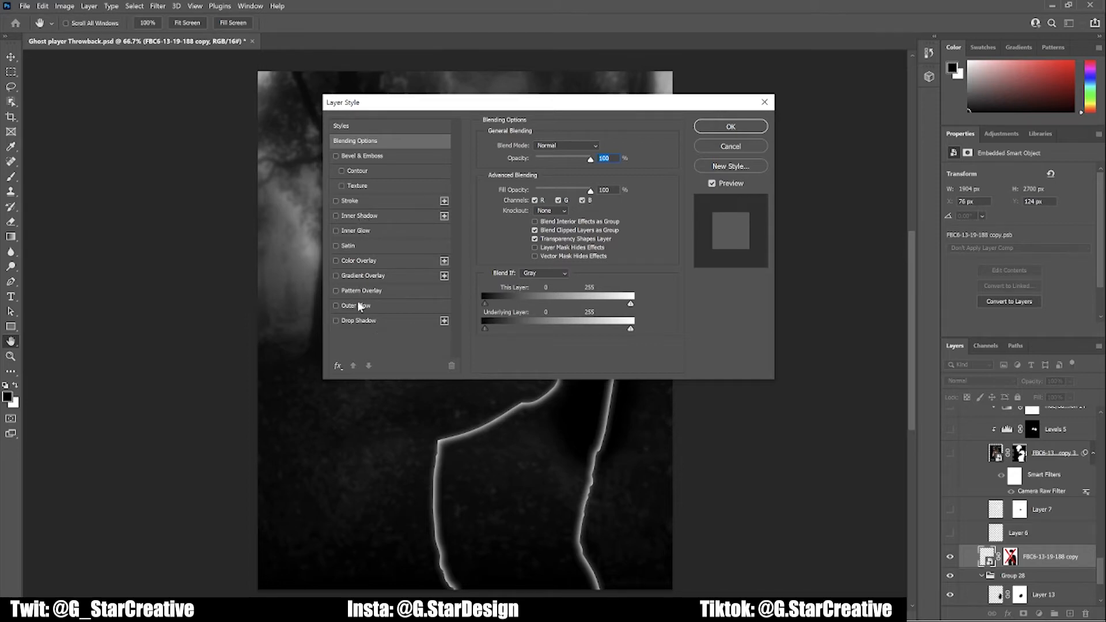
{"action": "left_click", "coordinate": [764, 105]}
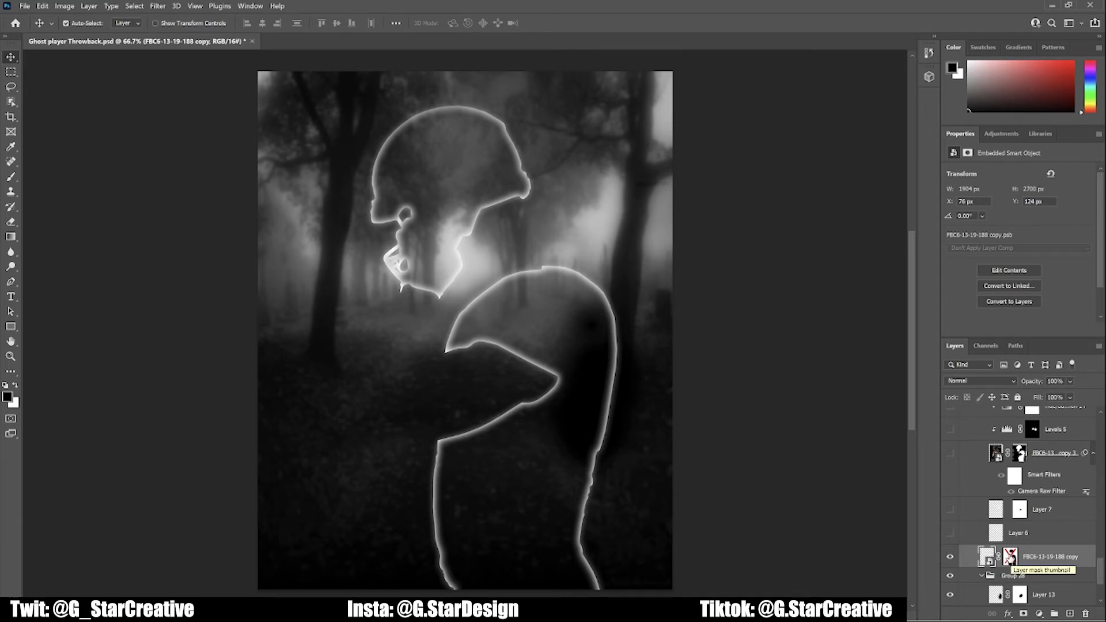
Show the Layer 6 and Layer 7 hair strands and the masked FBC6-13 copy 3 player photo above them
{"action": "left_click", "coordinate": [950, 534]}
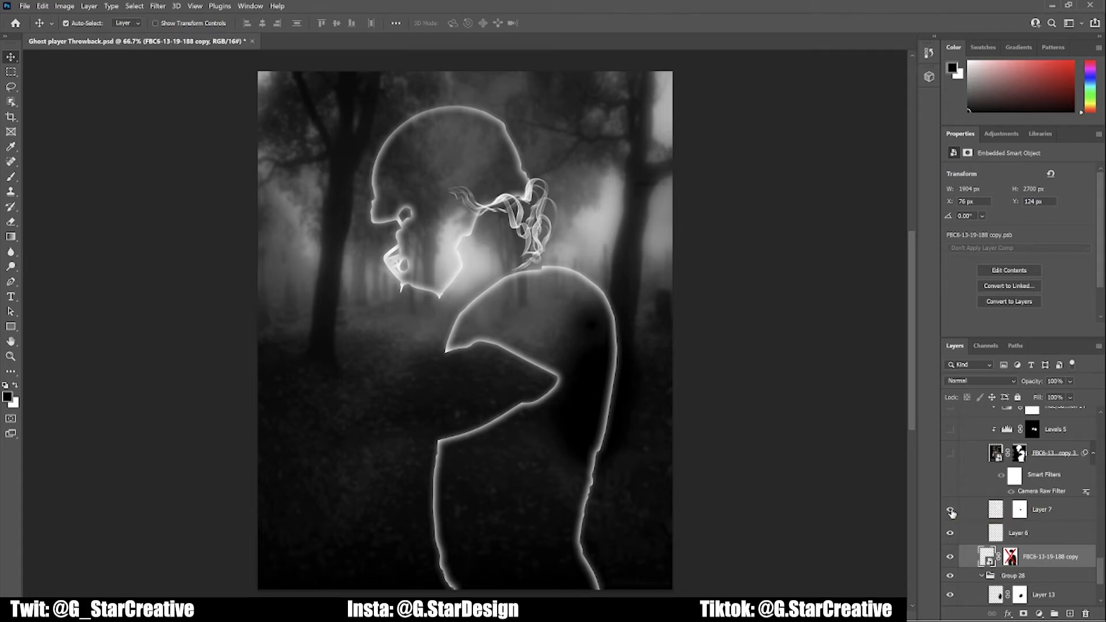
{"action": "left_click", "coordinate": [951, 511]}
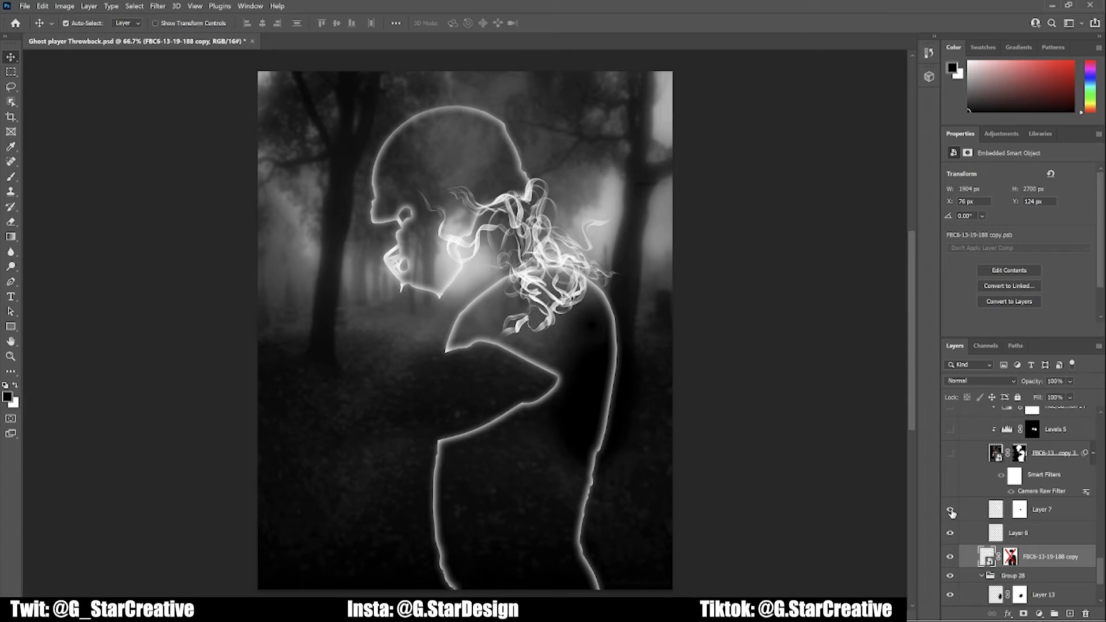
{"action": "scroll", "coordinate": [951, 507], "scroll_direction": "up", "scroll_amount": 2}
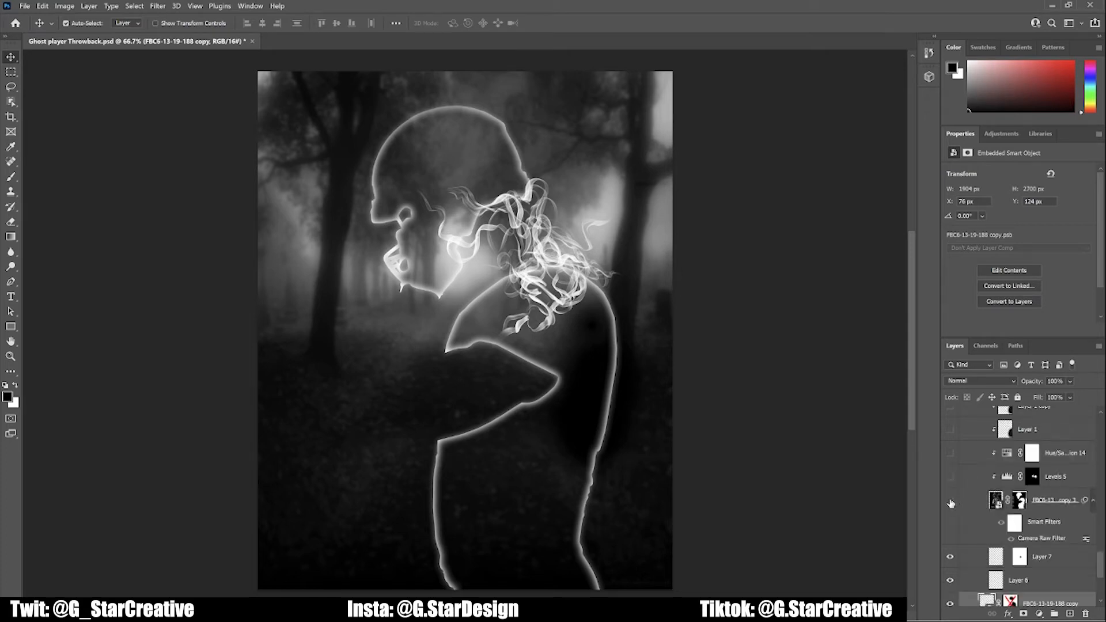
{"action": "left_click", "coordinate": [951, 503]}
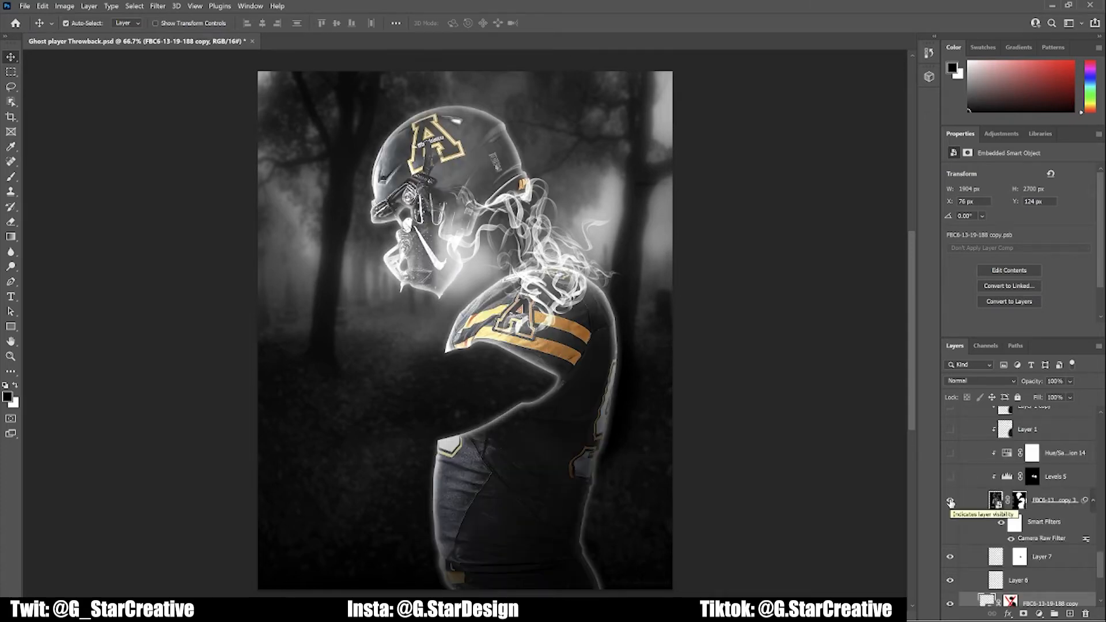
Turn on the Levels 5 and Hue/Saturation 14 adjustments clipped to the player photo, comparing Levels 5 on and off
{"action": "scroll", "coordinate": [968, 500], "scroll_direction": "up", "scroll_amount": 2}
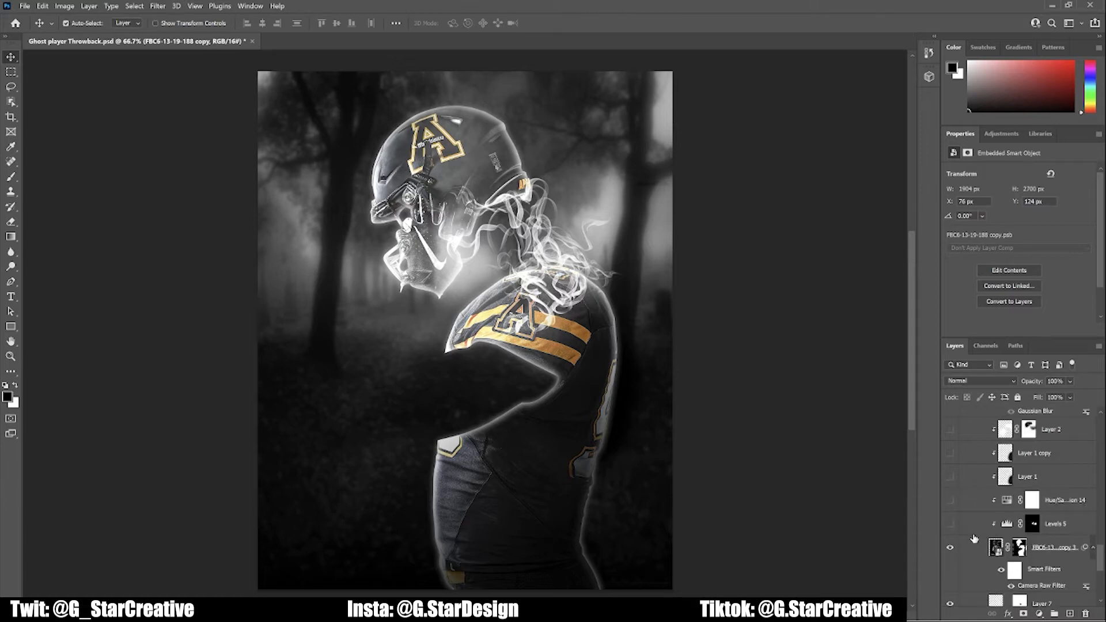
{"action": "left_click", "coordinate": [950, 525]}
{"action": "left_click", "coordinate": [950, 525]}
{"action": "left_click", "coordinate": [950, 525]}
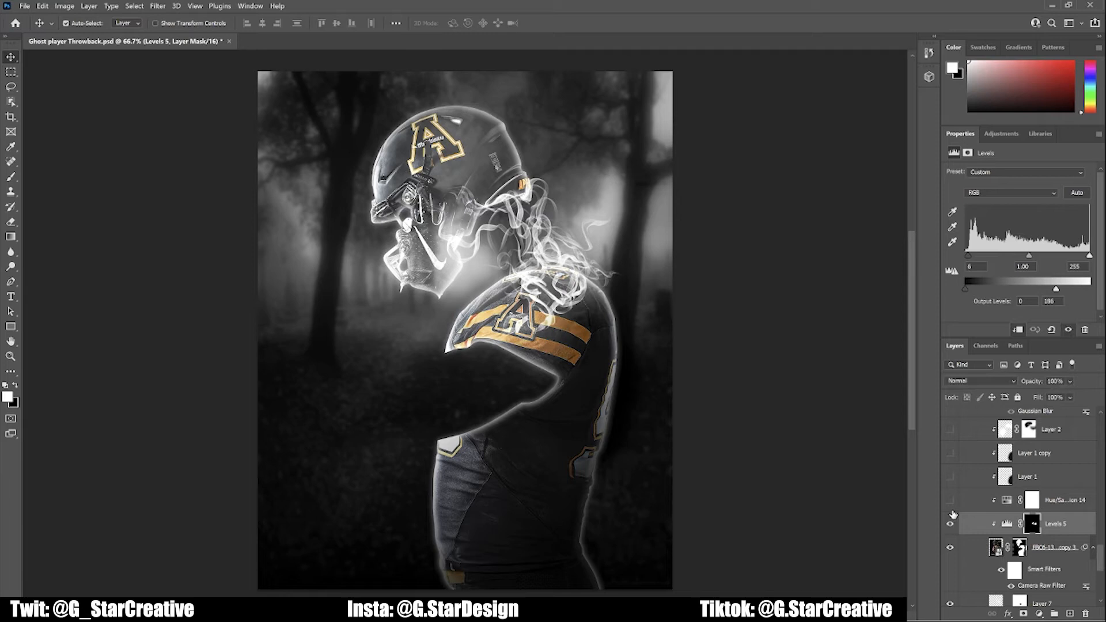
{"action": "left_click", "coordinate": [950, 501]}
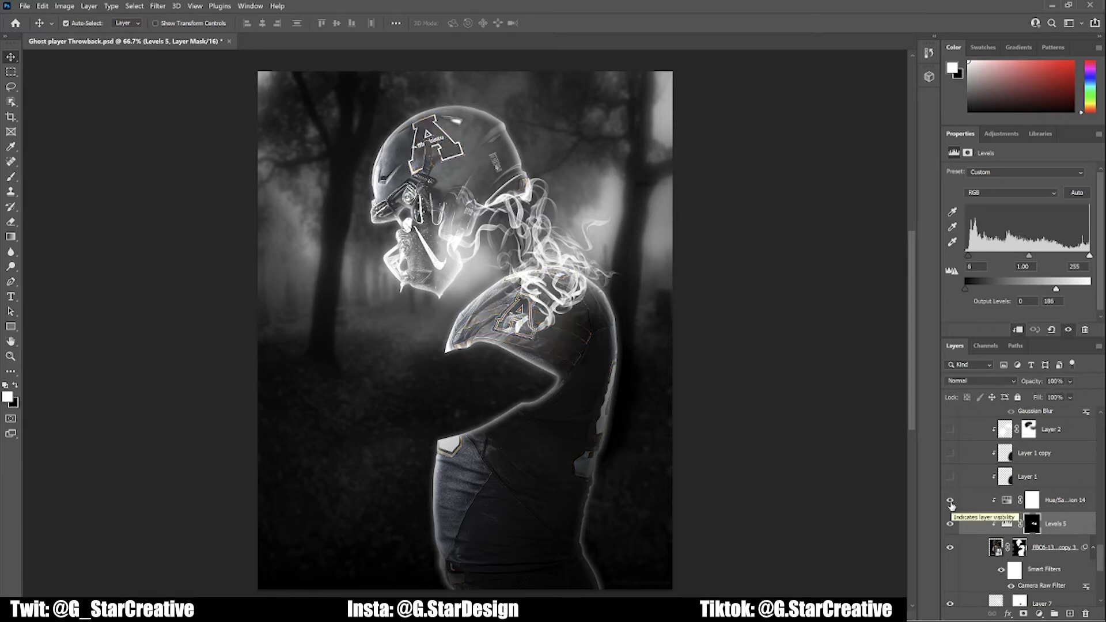
{"action": "left_click", "coordinate": [950, 525]}
{"action": "left_click", "coordinate": [951, 525]}
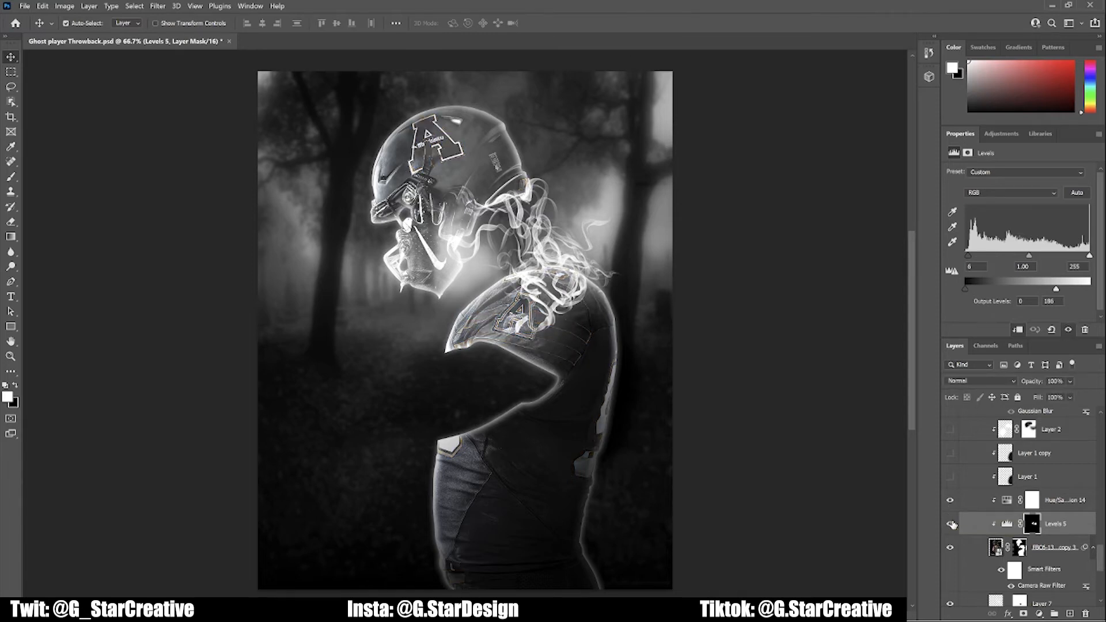
{"action": "left_click", "coordinate": [951, 524]}
{"action": "left_click", "coordinate": [951, 524]}
Show the clipped shading layers Layer 1, Layer 1 copy and Layer 2 on the player's body
{"action": "scroll", "coordinate": [977, 503], "scroll_direction": "up", "scroll_amount": 3}
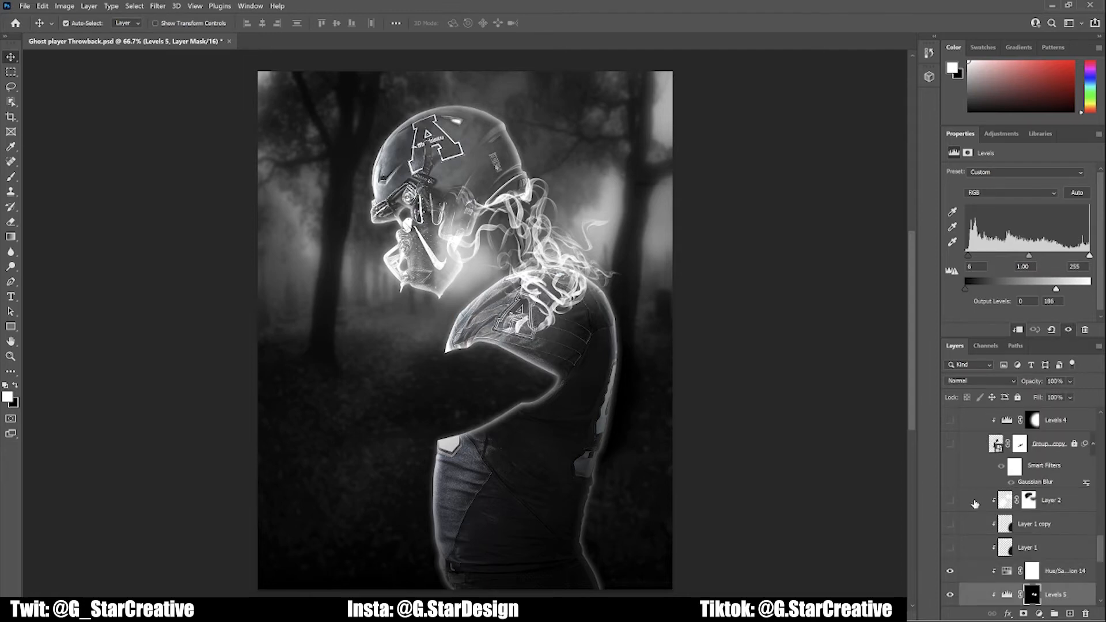
{"action": "left_click", "coordinate": [951, 548]}
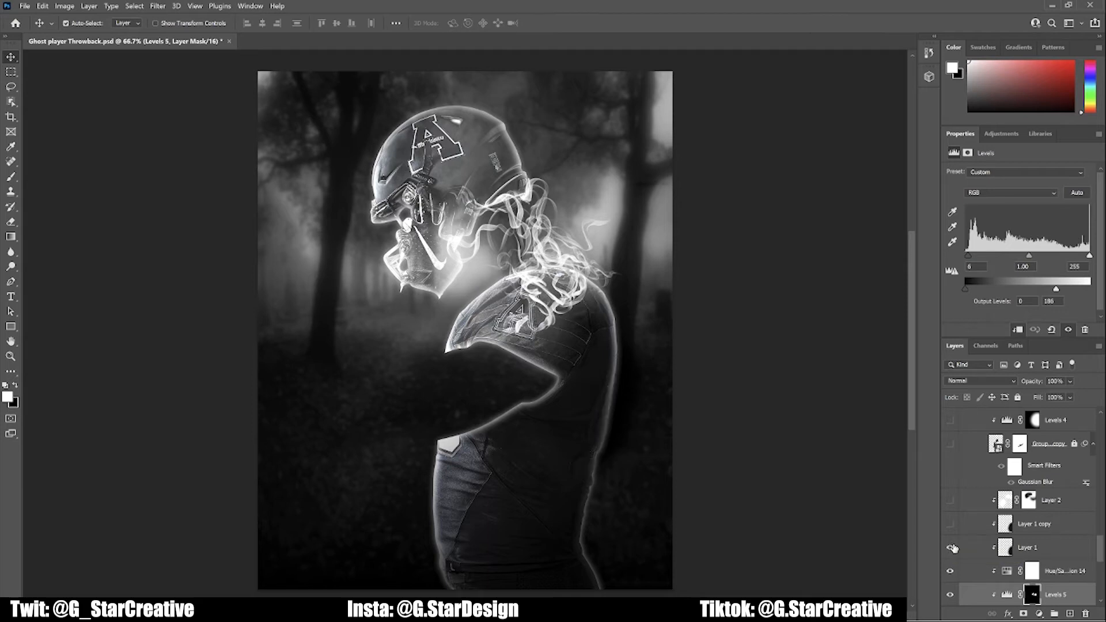
{"action": "left_click", "coordinate": [951, 524]}
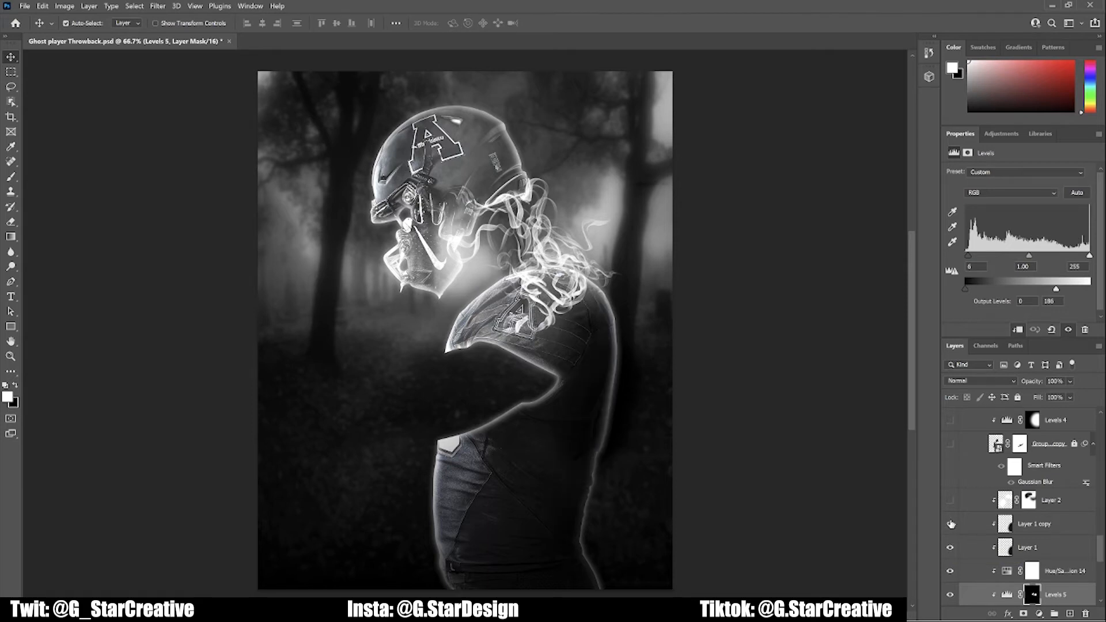
{"action": "left_click", "coordinate": [951, 501]}
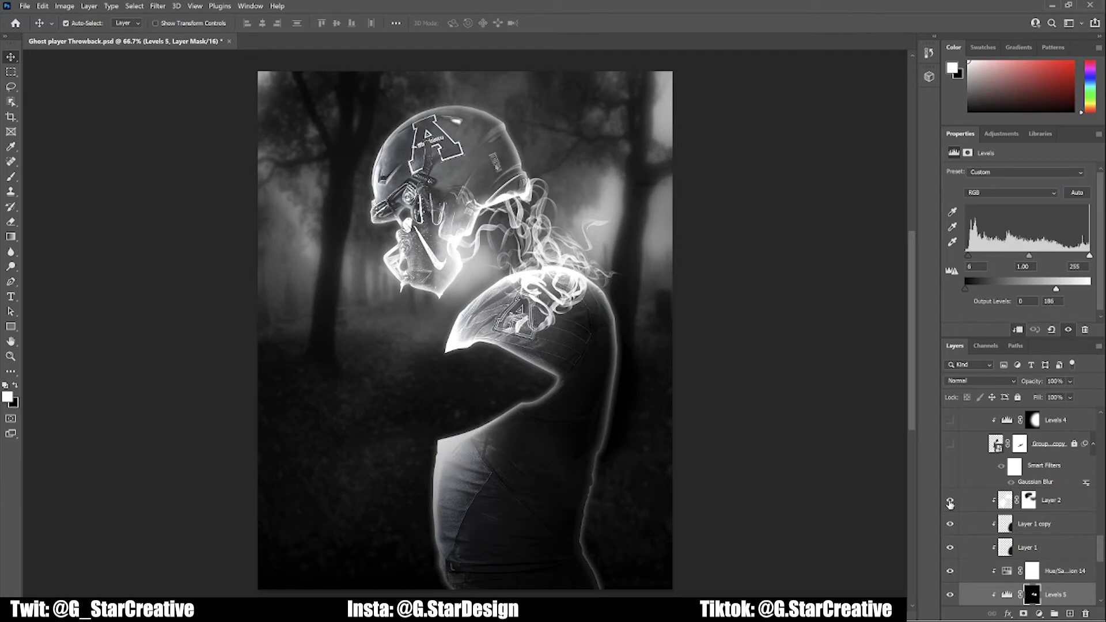
Show the blurred Group 24 copy arms layer, compare it on and off, and select it
{"action": "left_click", "coordinate": [950, 444]}
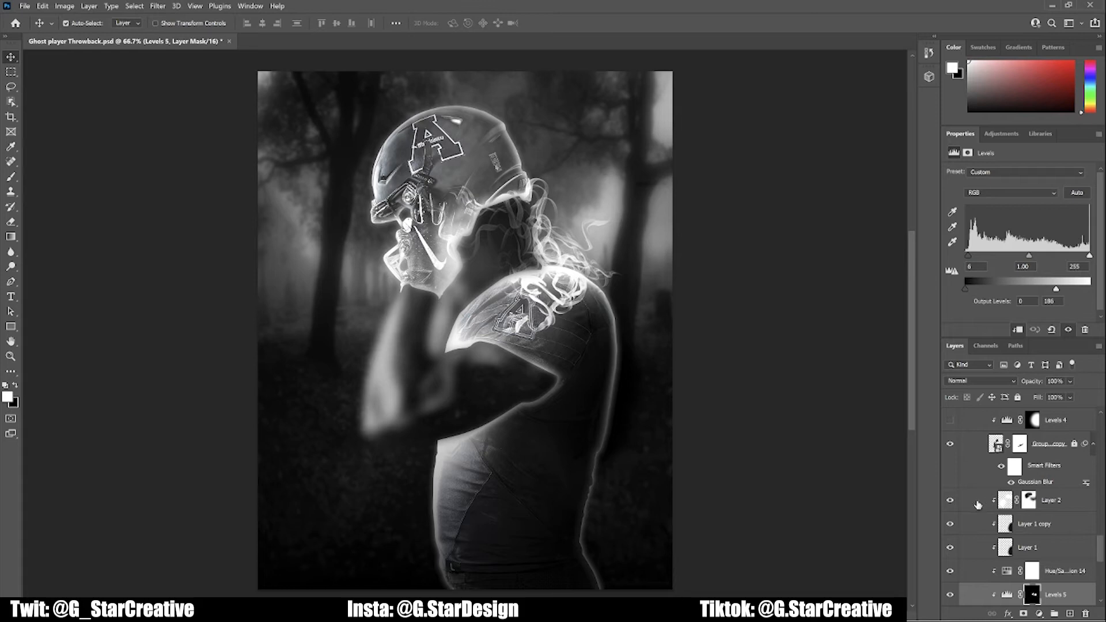
{"action": "scroll", "coordinate": [970, 504], "scroll_direction": "up", "scroll_amount": 2}
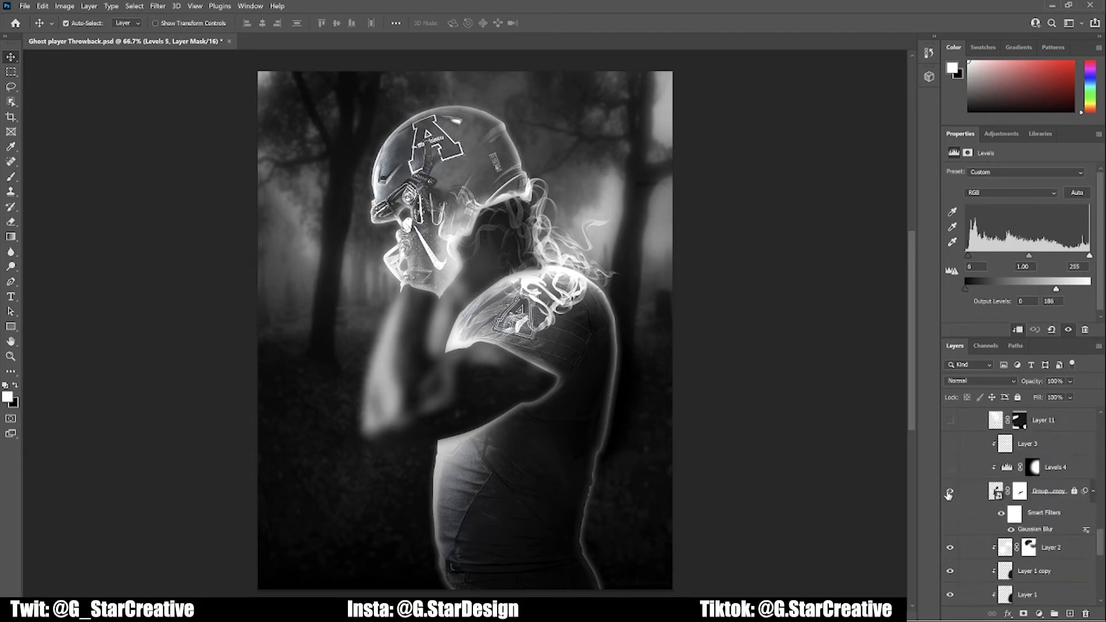
{"action": "left_click", "coordinate": [948, 492]}
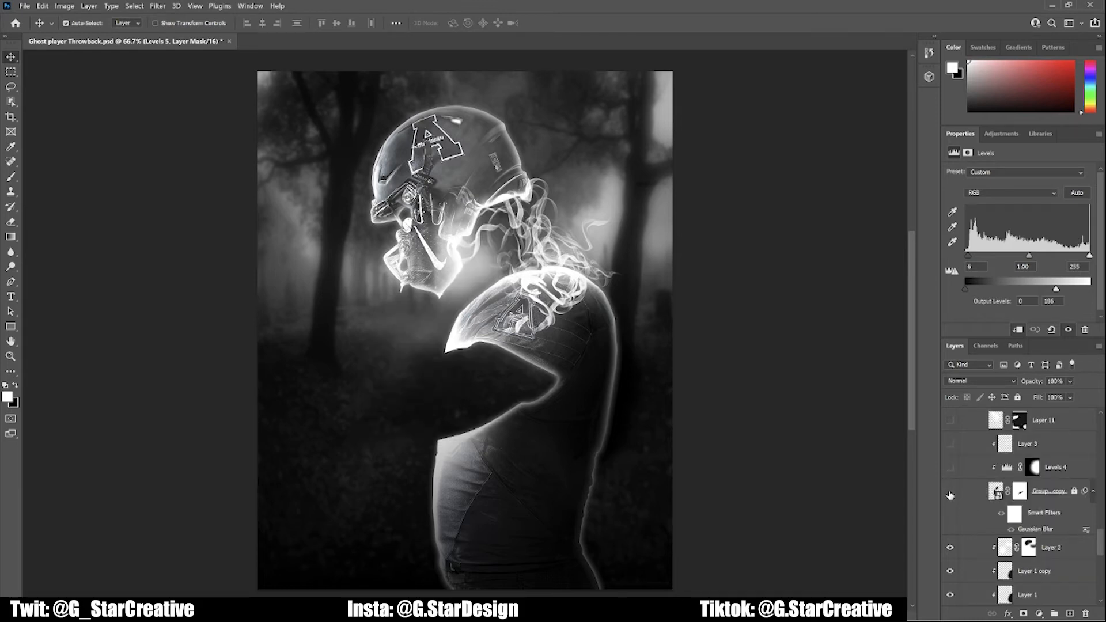
{"action": "left_click", "coordinate": [950, 492]}
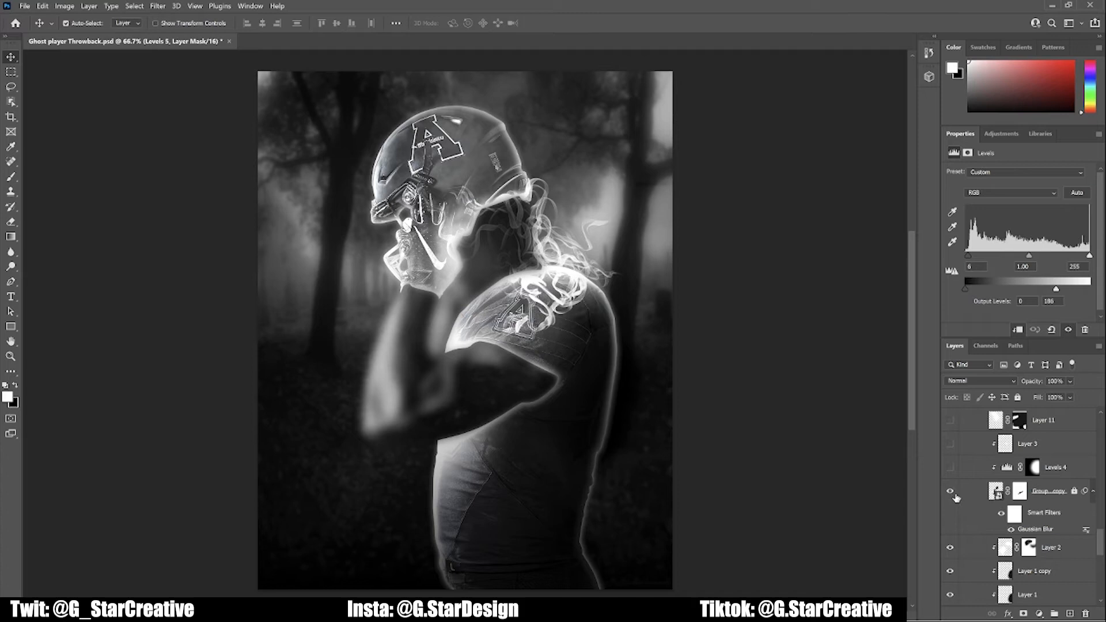
{"action": "left_click", "coordinate": [1002, 514]}
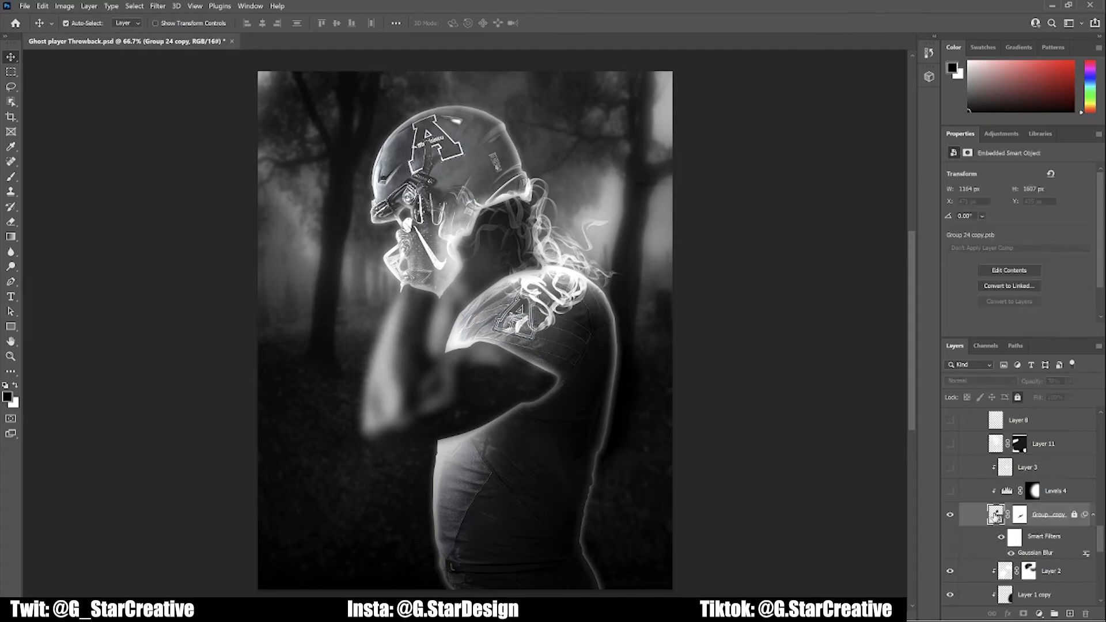
Turn on the Levels 4 adjustment and Layer 3 clipped to the arms, comparing Levels 4 on and off
{"action": "left_click", "coordinate": [950, 492]}
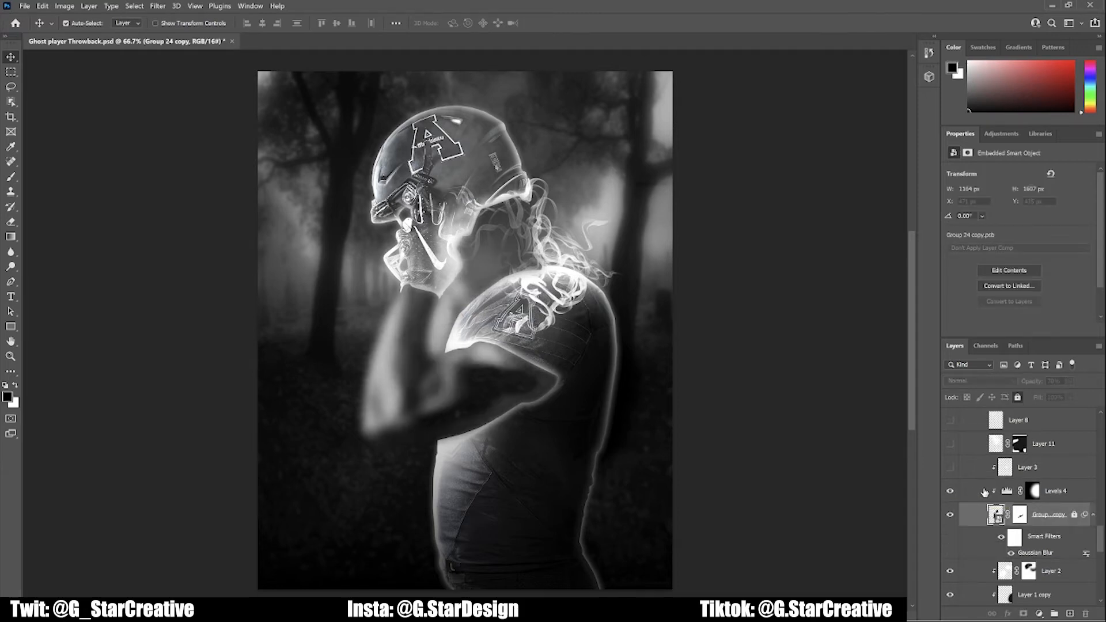
{"action": "left_click", "coordinate": [951, 493]}
{"action": "left_click", "coordinate": [951, 492]}
{"action": "left_click", "coordinate": [951, 469]}
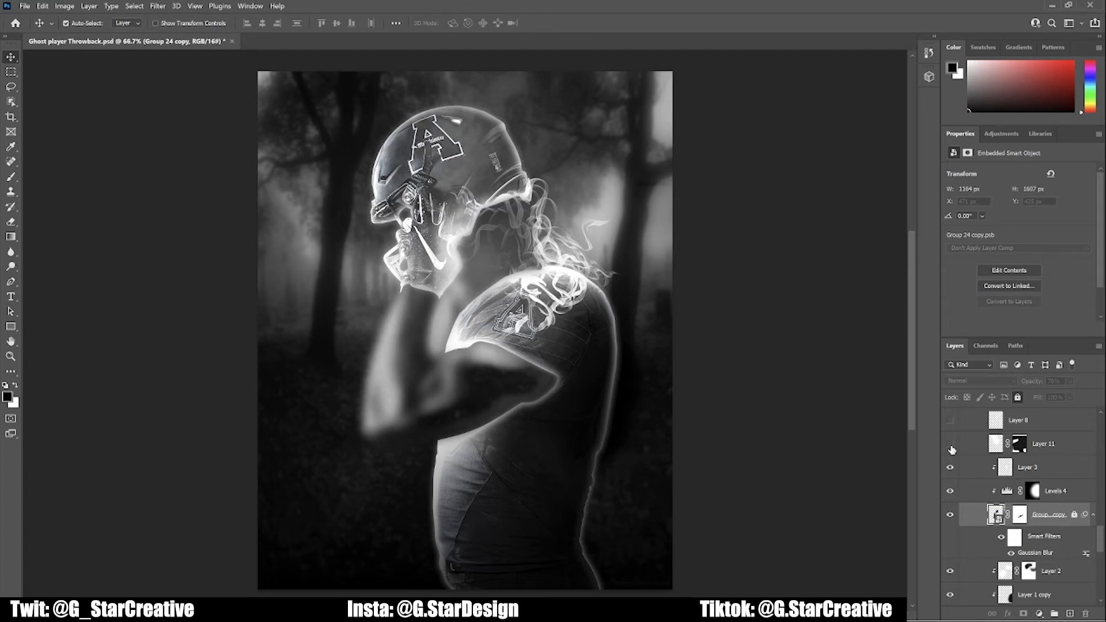
Show the masked Layer 11 glow over the player's face and compare it on and off
{"action": "left_click", "coordinate": [951, 444]}
{"action": "left_click", "coordinate": [951, 445]}
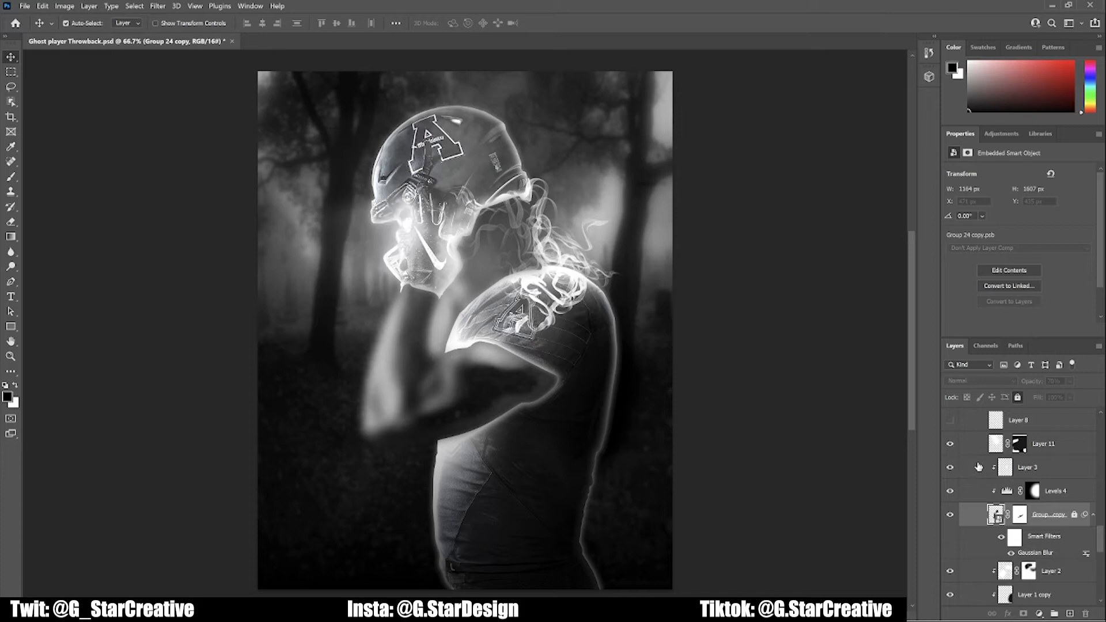
{"action": "scroll", "coordinate": [979, 468], "scroll_direction": "up", "scroll_amount": 2}
{"action": "left_click", "coordinate": [951, 493]}
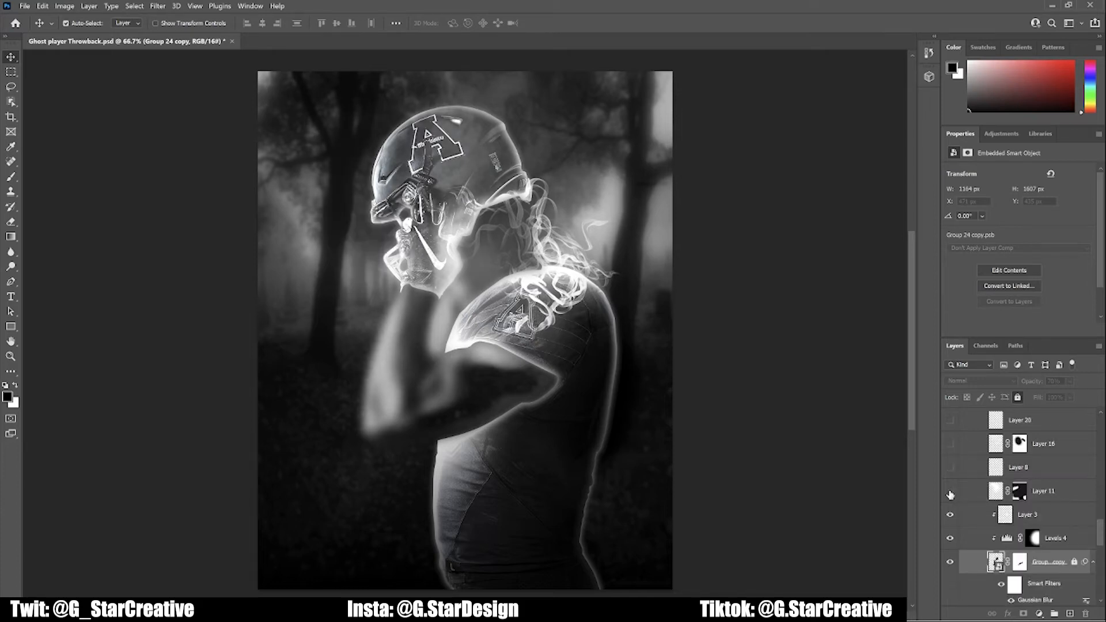
{"action": "left_click", "coordinate": [951, 493]}
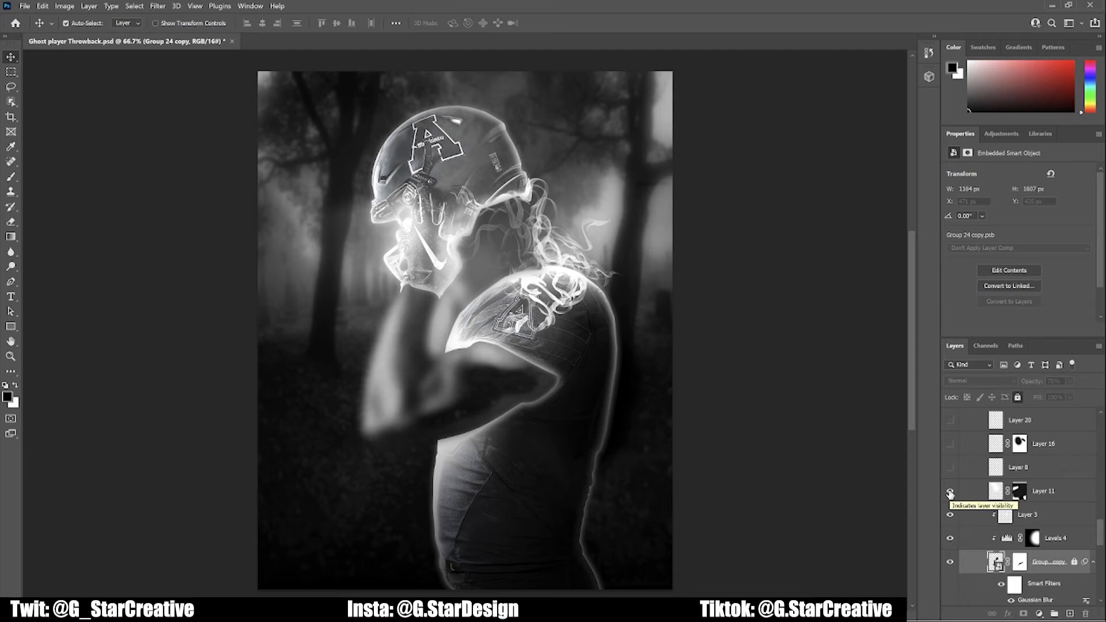
Show Layer 8 and Layer 16 to add more glowing hair strands over the neck and shoulder
{"action": "scroll", "coordinate": [950, 492], "scroll_direction": "up", "scroll_amount": 2}
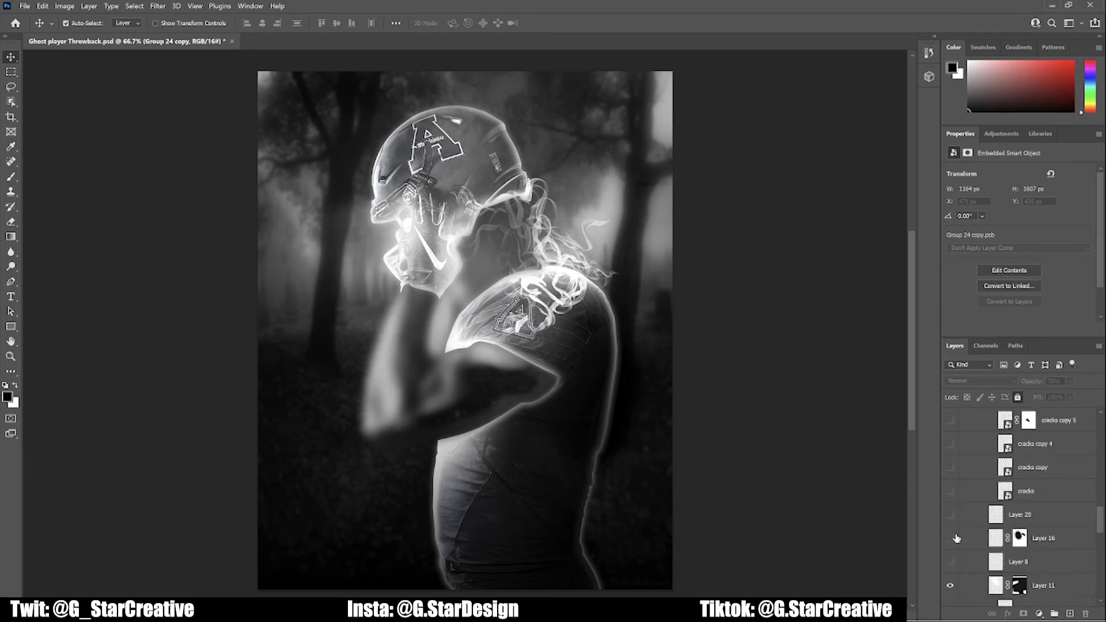
{"action": "left_click", "coordinate": [950, 562]}
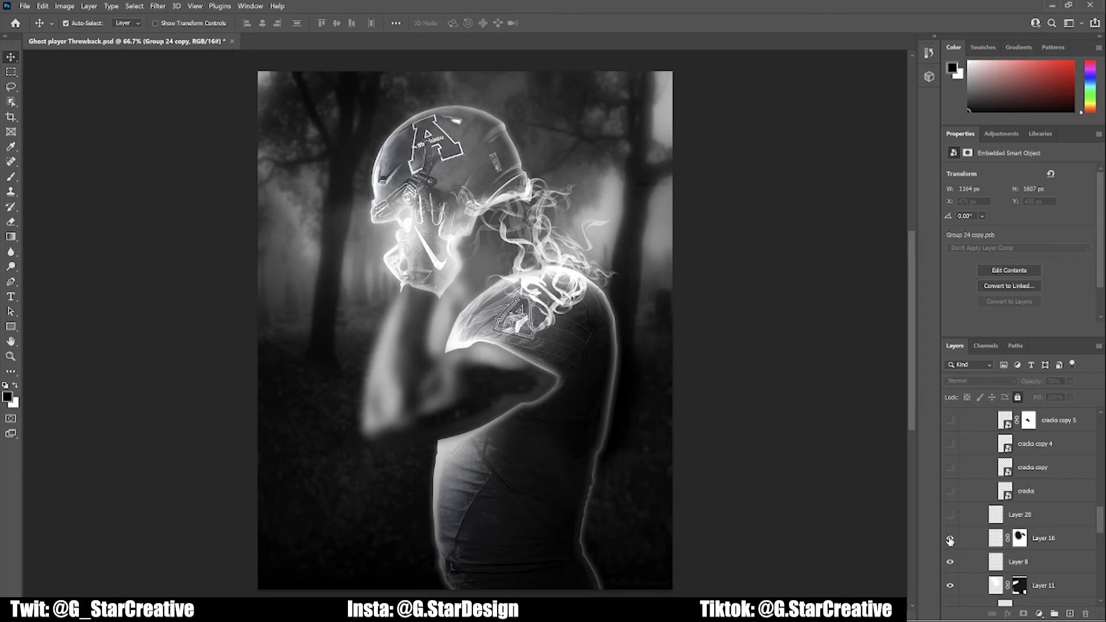
{"action": "left_click", "coordinate": [950, 540]}
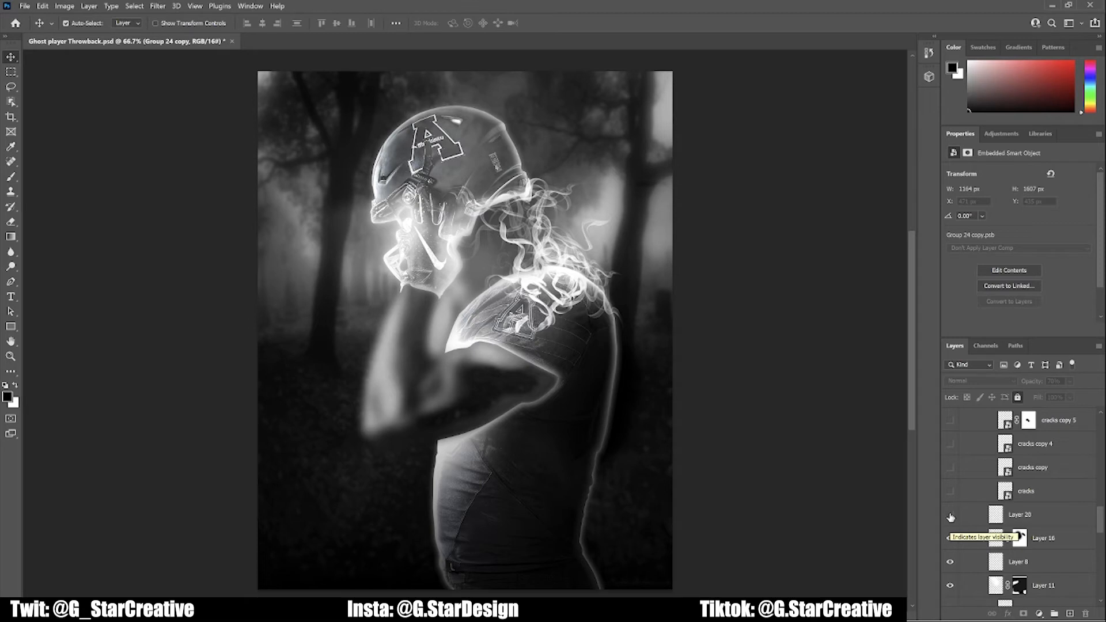
Show Layer 20 to add more glowing hair strands and the cracks layer on the forearm, comparing cracks on and off
{"action": "left_click", "coordinate": [950, 516]}
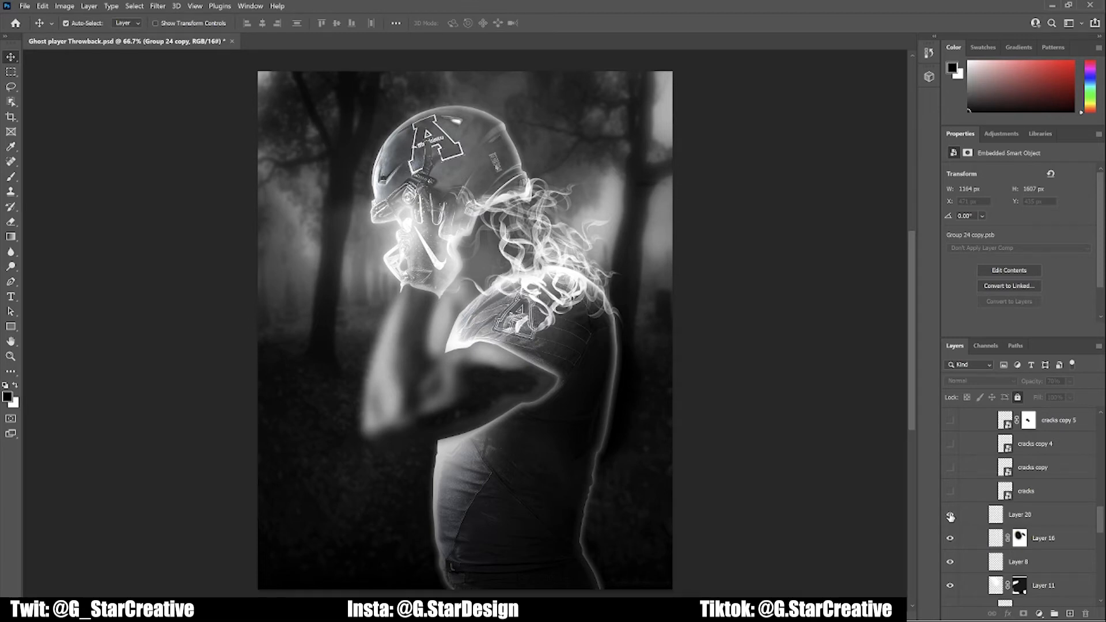
{"action": "left_click", "coordinate": [951, 491]}
{"action": "left_click", "coordinate": [951, 493]}
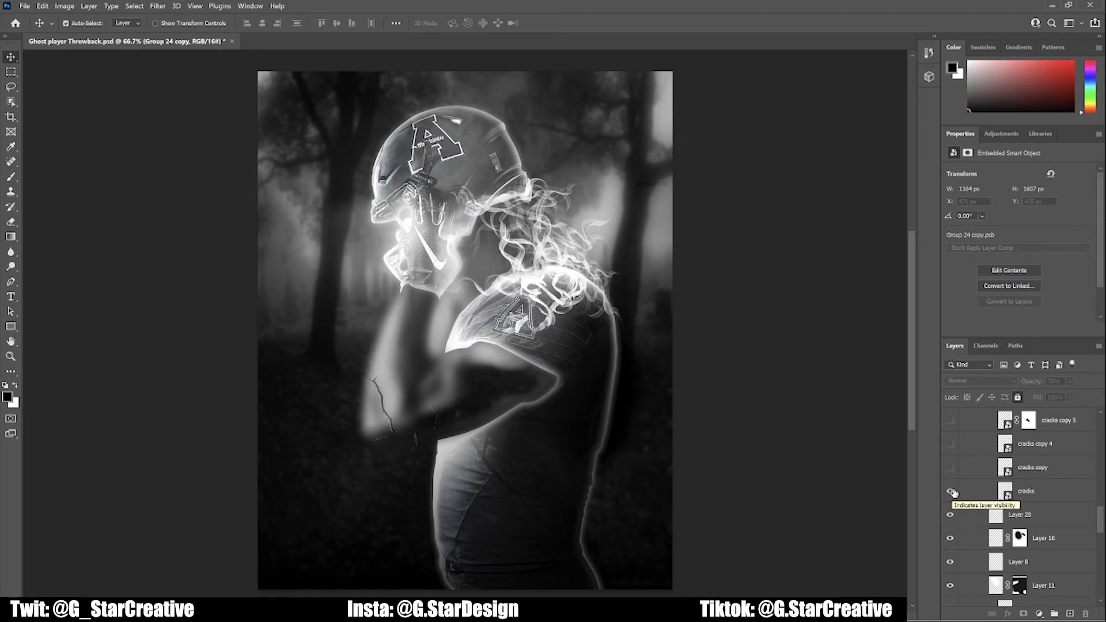
{"action": "left_click", "coordinate": [950, 493]}
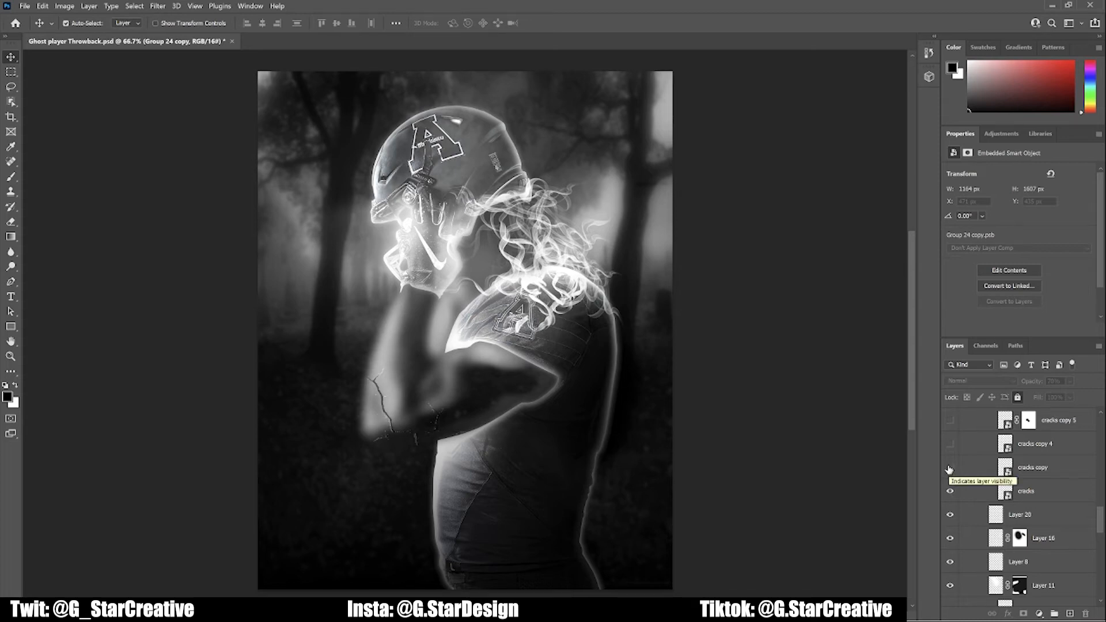
Show the remaining five cracks copy layers in Group 34 over the arms and neck, and compare the group's mask off and on
{"action": "left_click", "coordinate": [949, 469]}
{"action": "scroll", "coordinate": [961, 468], "scroll_direction": "up", "scroll_amount": 1}
{"action": "left_click", "coordinate": [950, 491]}
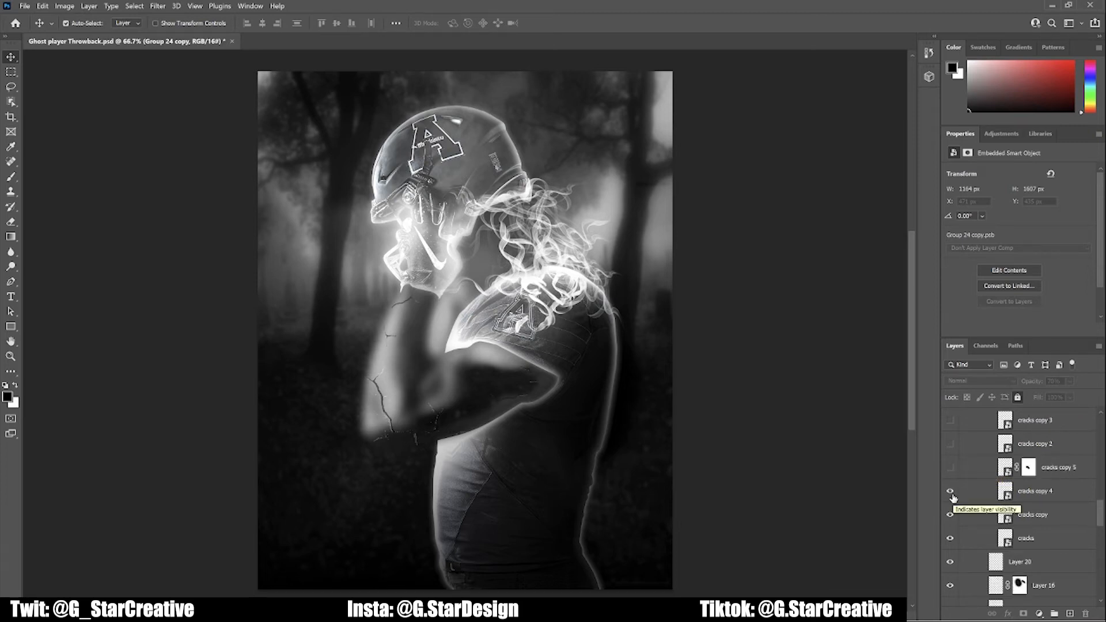
{"action": "scroll", "coordinate": [963, 493], "scroll_direction": "up", "scroll_amount": 1}
{"action": "left_click", "coordinate": [950, 515]}
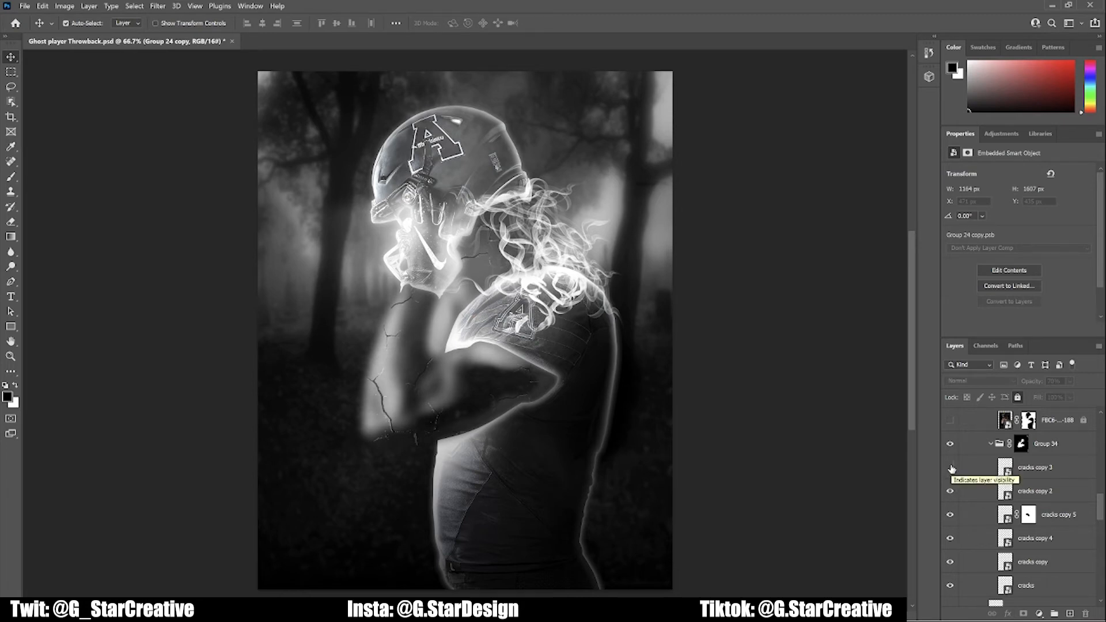
{"action": "left_click", "coordinate": [951, 467]}
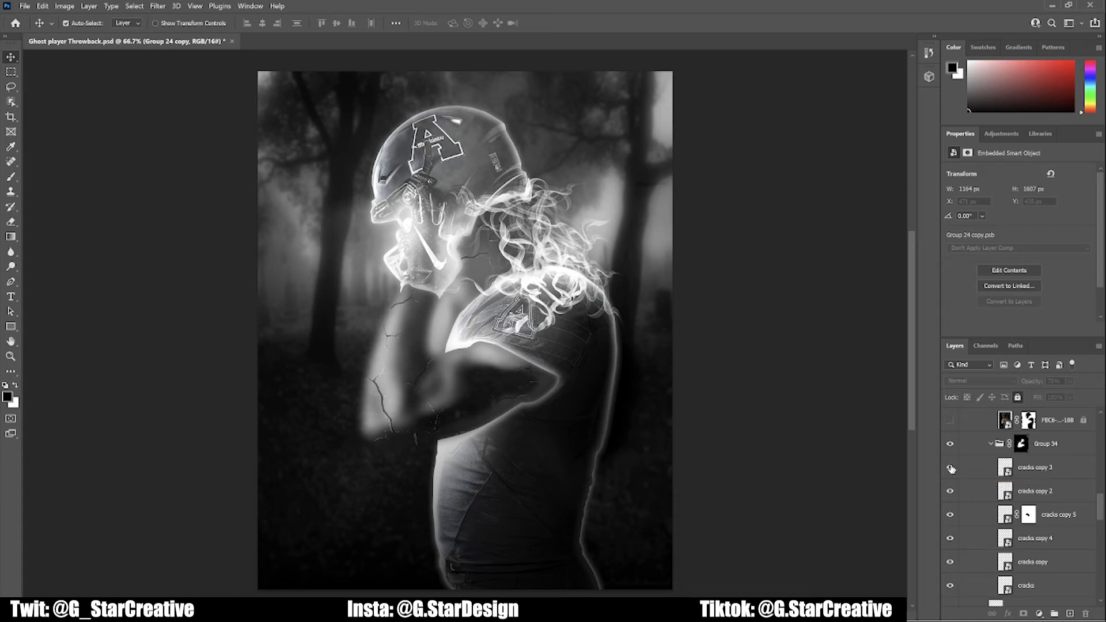
{"action": "left_click", "coordinate": [1022, 444], "text": "shift"}
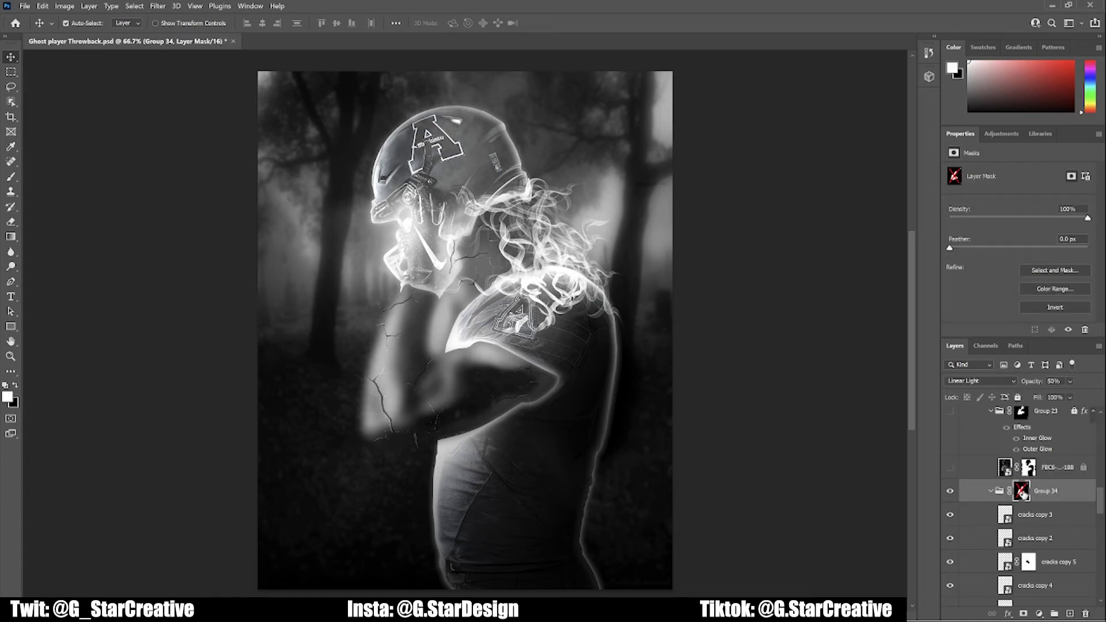
{"action": "left_click", "coordinate": [1023, 494], "text": "shift"}
Show the glowing arm outline of Group 23 with its FBC6-13-19-188 photo layer, and unlock Group 23
{"action": "scroll", "coordinate": [952, 473], "scroll_direction": "up", "scroll_amount": 1}
{"action": "left_click_drag", "start_coordinate": [951, 459], "coordinate": [951, 517]}
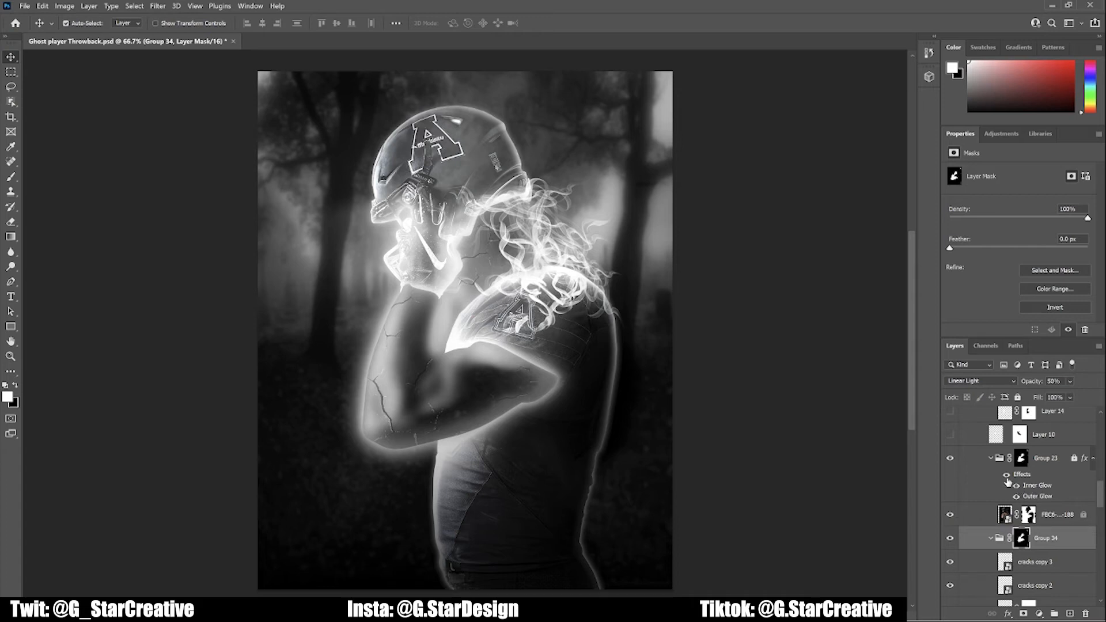
{"action": "left_click", "coordinate": [1048, 514]}
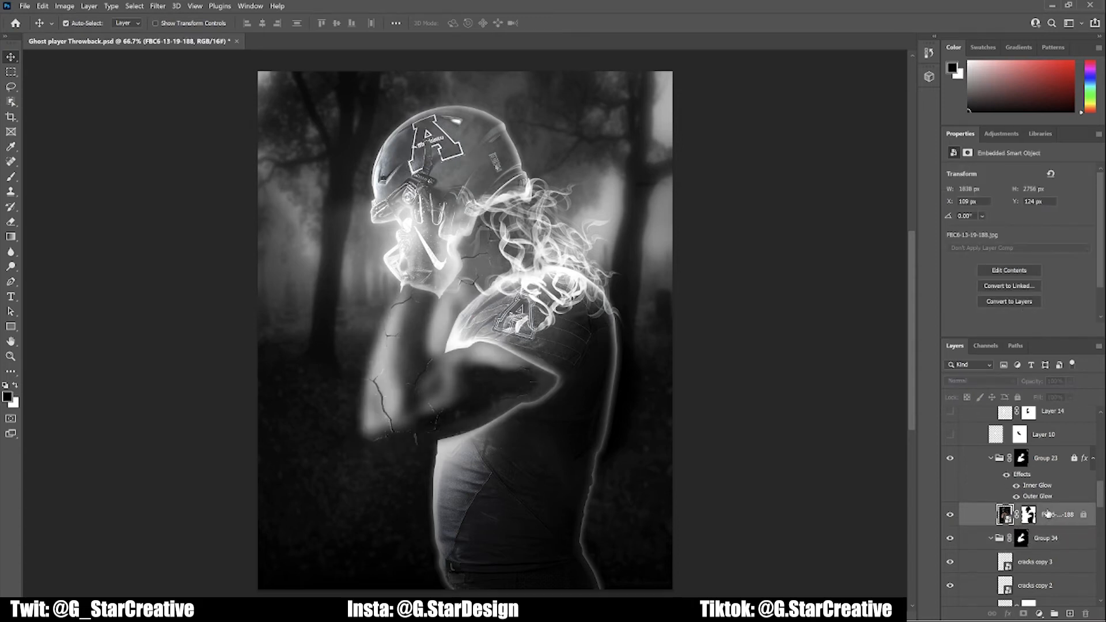
{"action": "left_click", "coordinate": [1035, 458]}
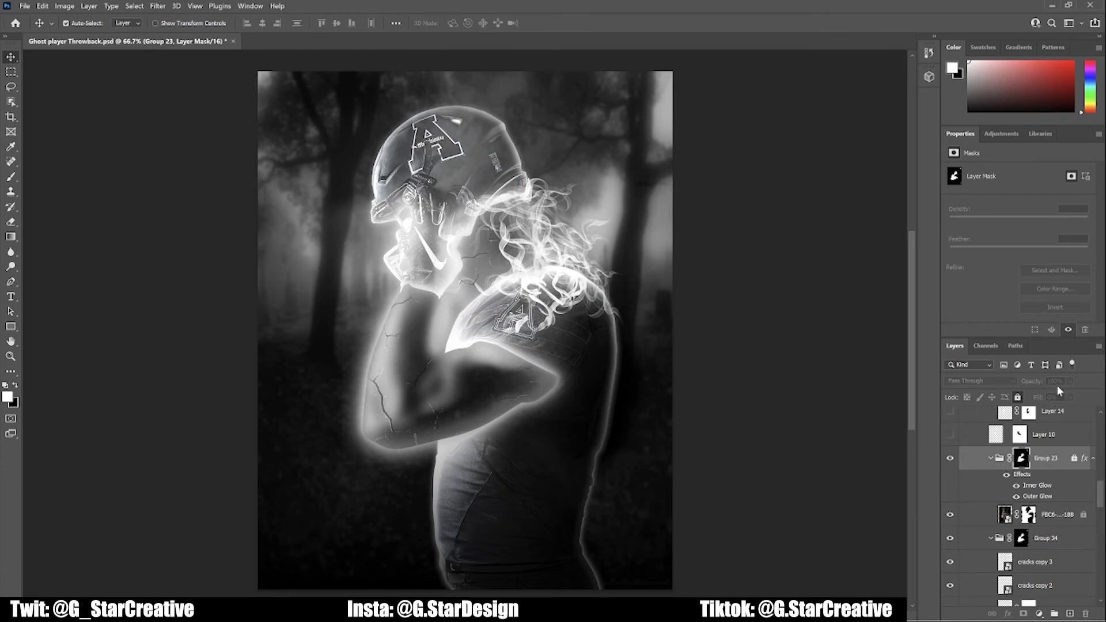
{"action": "left_click", "coordinate": [1074, 458]}
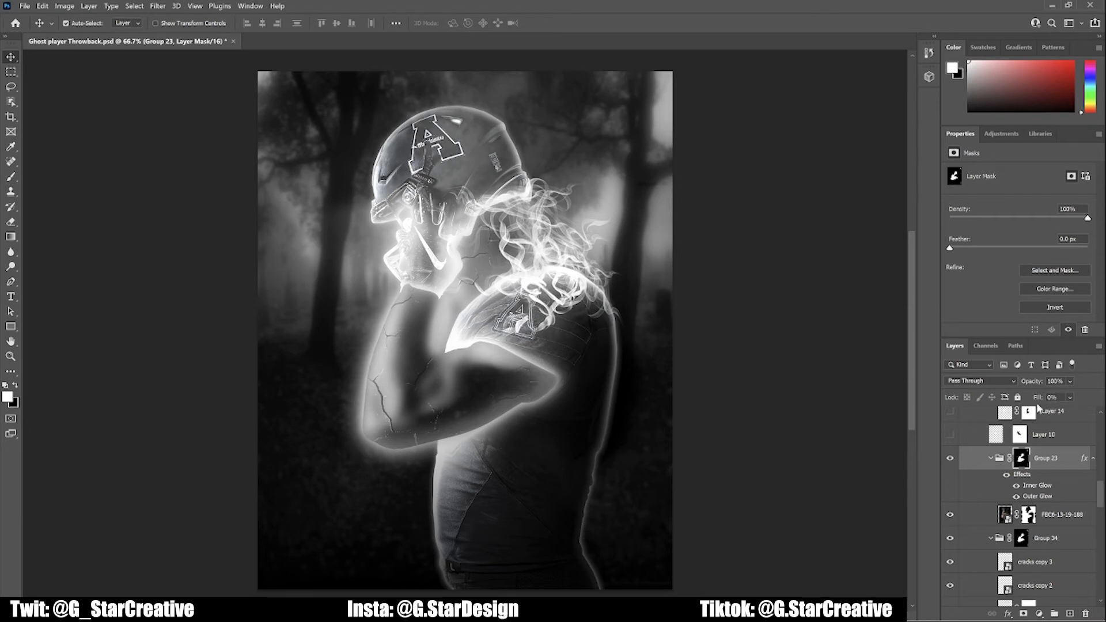
Compare Group 23's fill at 100% and 0%, leave it at 0%, and show Layer 10 above it
{"action": "left_click_drag", "start_coordinate": [1037, 398], "coordinate": [1102, 405]}
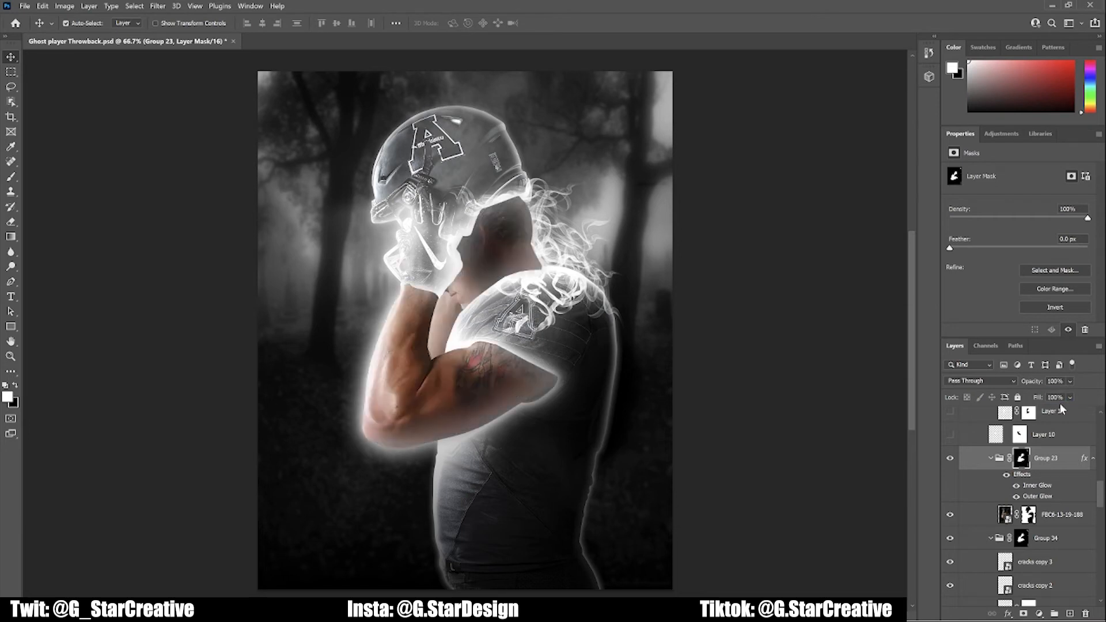
{"action": "left_click_drag", "start_coordinate": [1041, 400], "coordinate": [927, 401]}
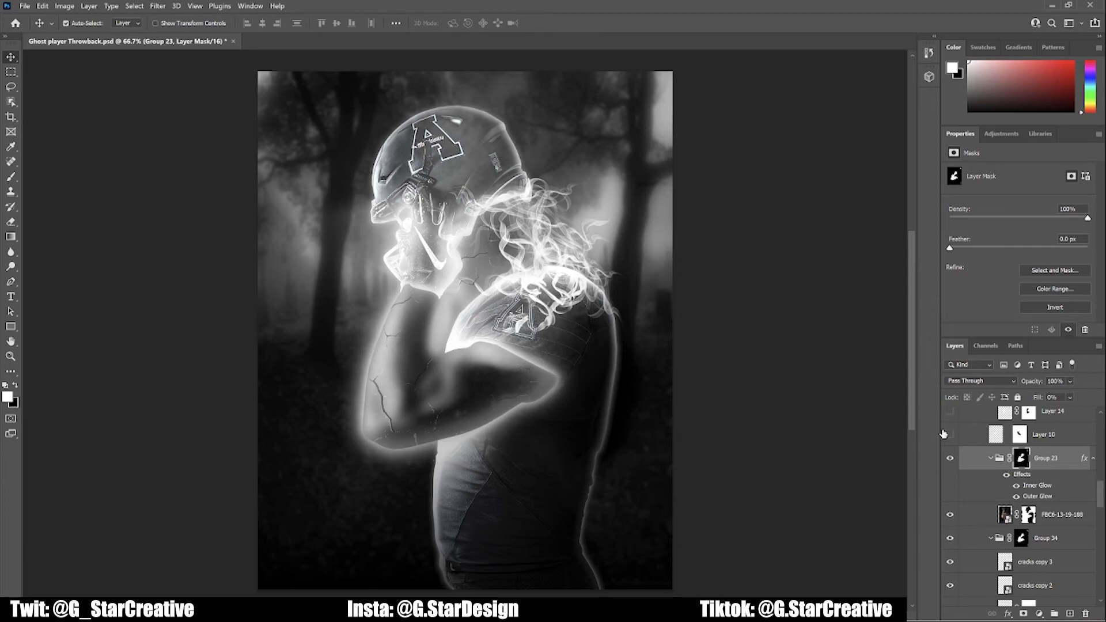
{"action": "scroll", "coordinate": [996, 468], "scroll_direction": "up", "scroll_amount": 3}
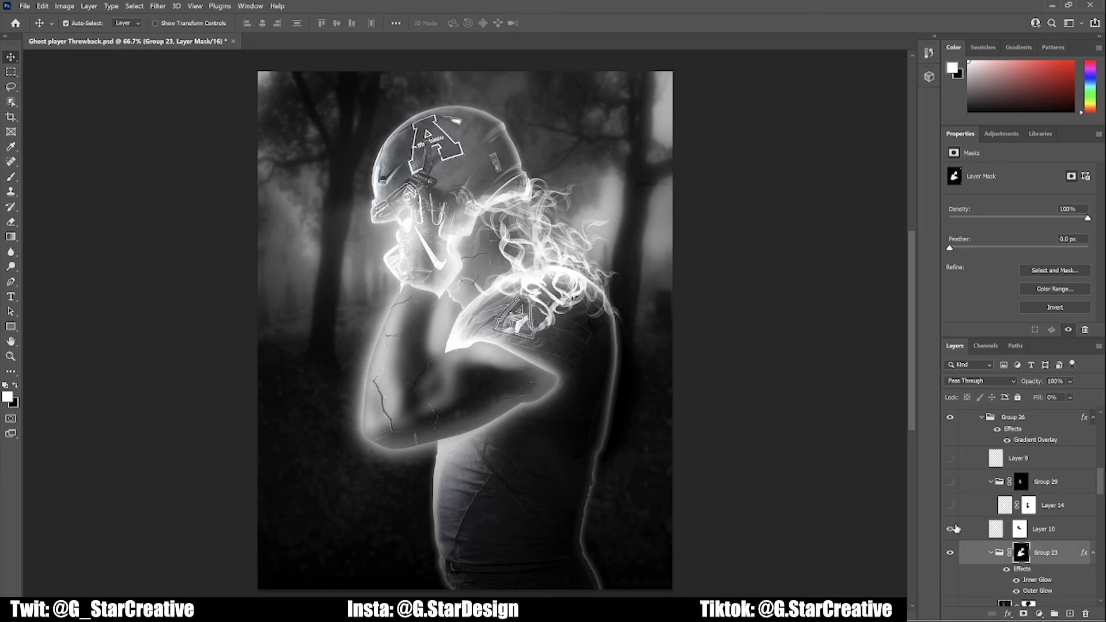
{"action": "scroll", "coordinate": [990, 505], "scroll_direction": "down", "scroll_amount": 3}
{"action": "left_click_drag", "start_coordinate": [1037, 398], "coordinate": [1103, 387]}
{"action": "left_click_drag", "start_coordinate": [1039, 398], "coordinate": [962, 468]}
Show Layer 14 inside the masked Group 29 and Layer 9 above it
{"action": "scroll", "coordinate": [963, 470], "scroll_direction": "up", "scroll_amount": 2}
{"action": "scroll", "coordinate": [963, 473], "scroll_direction": "up", "scroll_amount": 1}
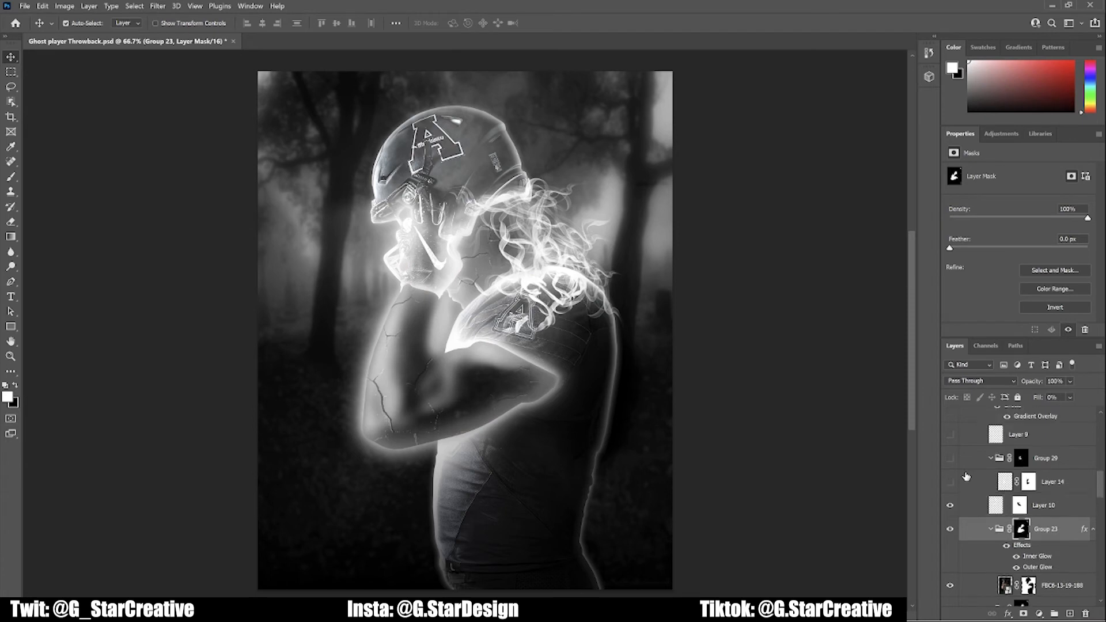
{"action": "left_click", "coordinate": [950, 482]}
{"action": "left_click", "coordinate": [952, 485]}
Show Layer 15, the clipped and masked Layer 18, and Layer 12 in Group 30
{"action": "scroll", "coordinate": [974, 487], "scroll_direction": "up", "scroll_amount": 2}
{"action": "scroll", "coordinate": [977, 492], "scroll_direction": "up", "scroll_amount": 3}
{"action": "left_click", "coordinate": [951, 502]}
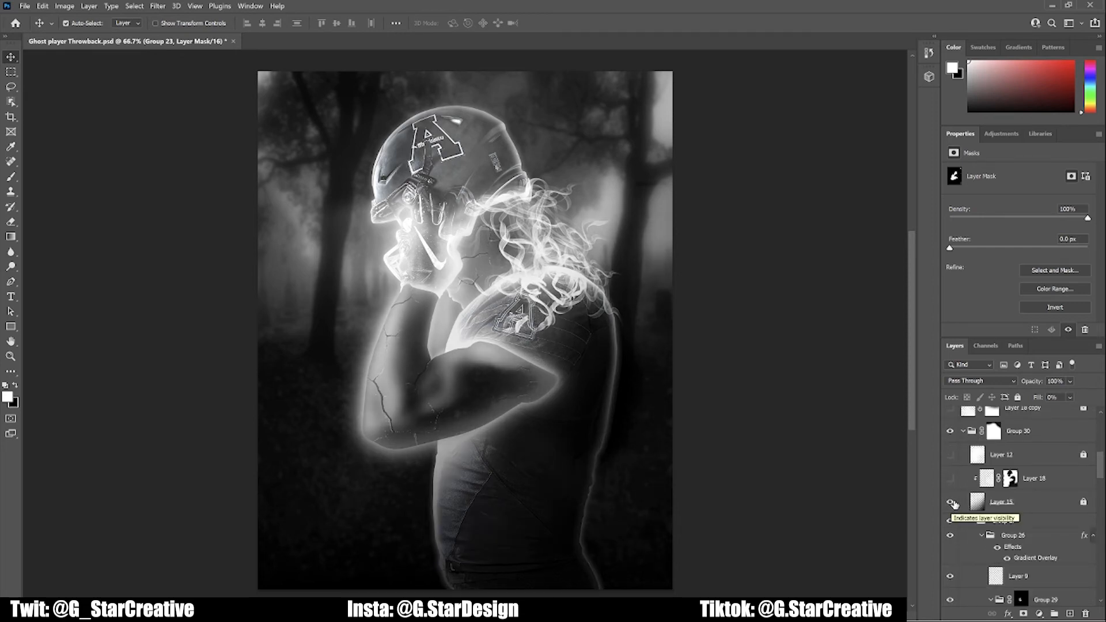
{"action": "left_click", "coordinate": [950, 478]}
{"action": "left_click", "coordinate": [951, 455]}
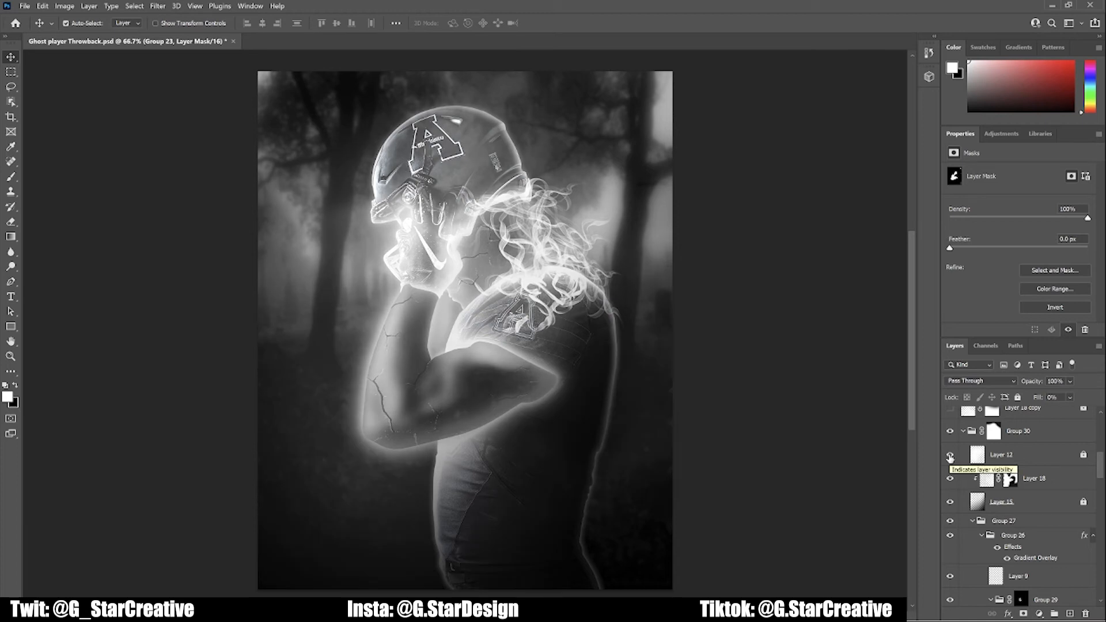
Show the Layer 18 copy fog over the lower image and the green Color Fill 9, and select Color Fill 9
{"action": "scroll", "coordinate": [975, 471], "scroll_direction": "up", "scroll_amount": 2}
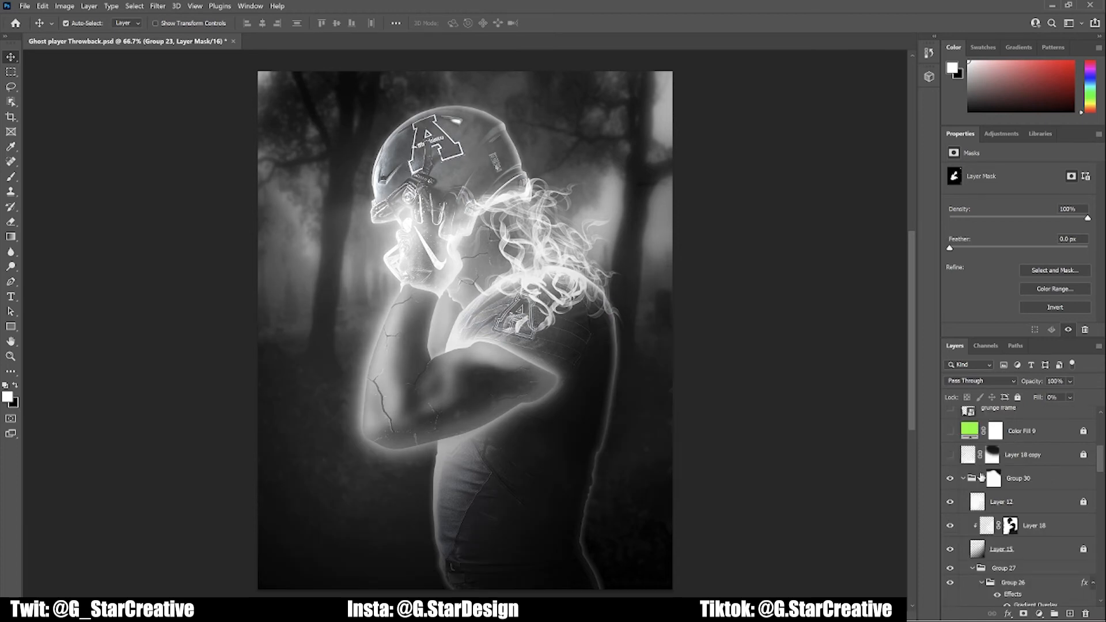
{"action": "scroll", "coordinate": [957, 519], "scroll_direction": "up", "scroll_amount": 4}
{"action": "left_click", "coordinate": [951, 549]}
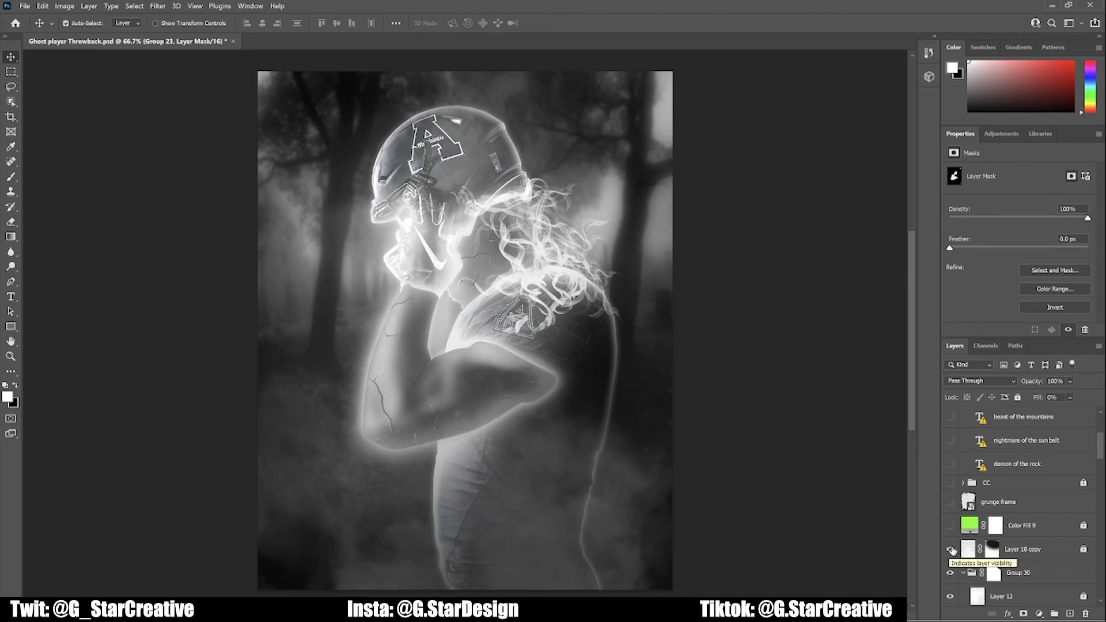
{"action": "left_click", "coordinate": [950, 525]}
{"action": "left_click", "coordinate": [1012, 525]}
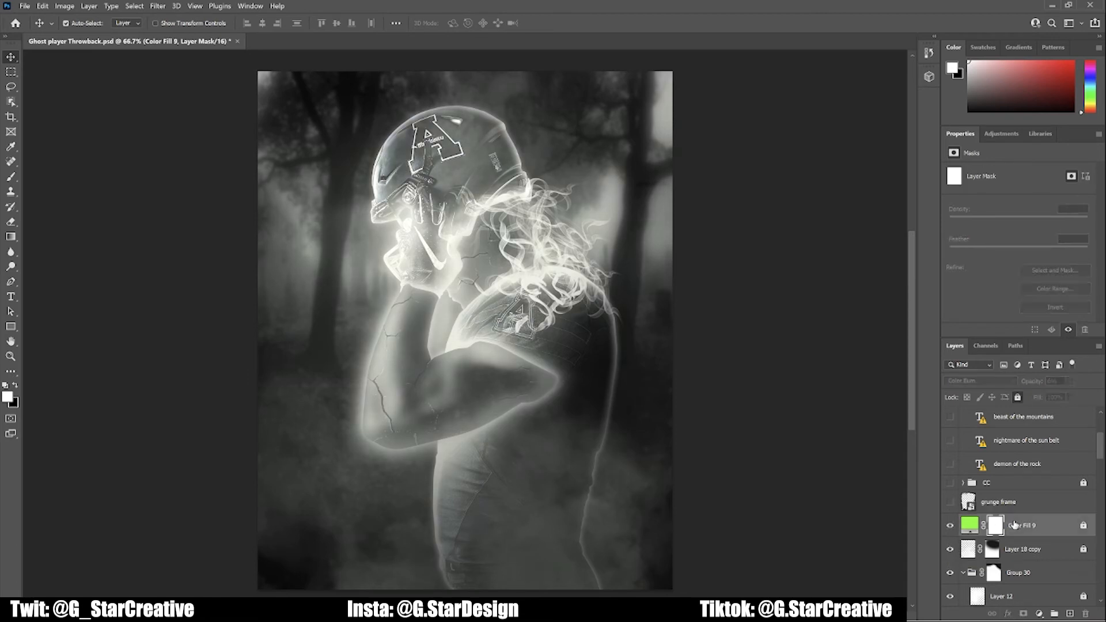
Show the grunge frame around the image edges, select it, and compare it on and off
{"action": "left_click", "coordinate": [951, 504]}
{"action": "left_click", "coordinate": [950, 504]}
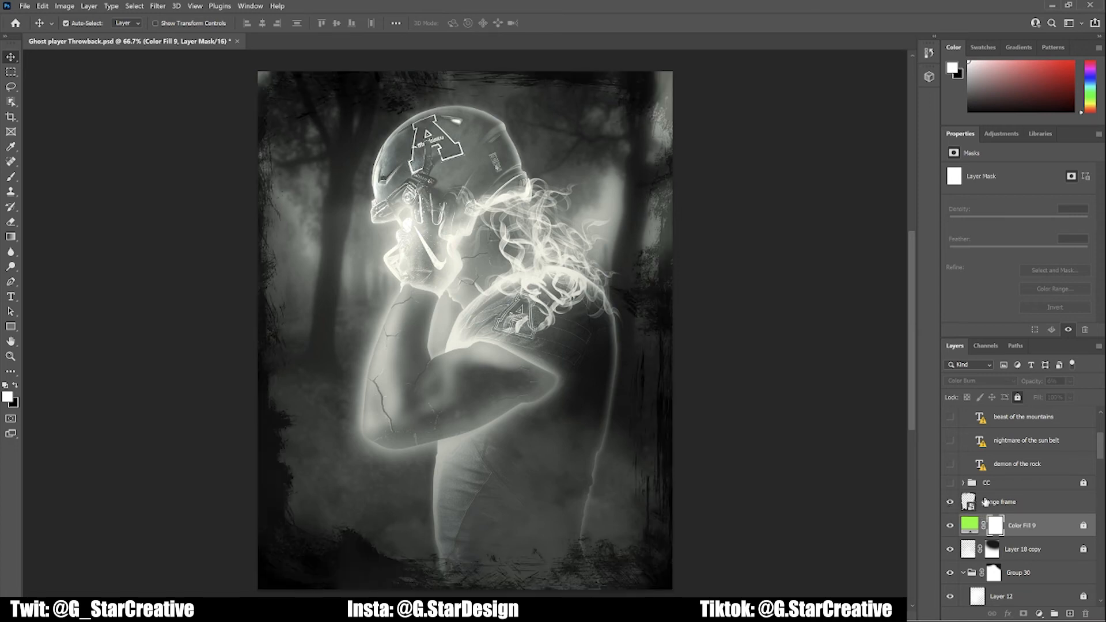
{"action": "left_click", "coordinate": [1005, 501]}
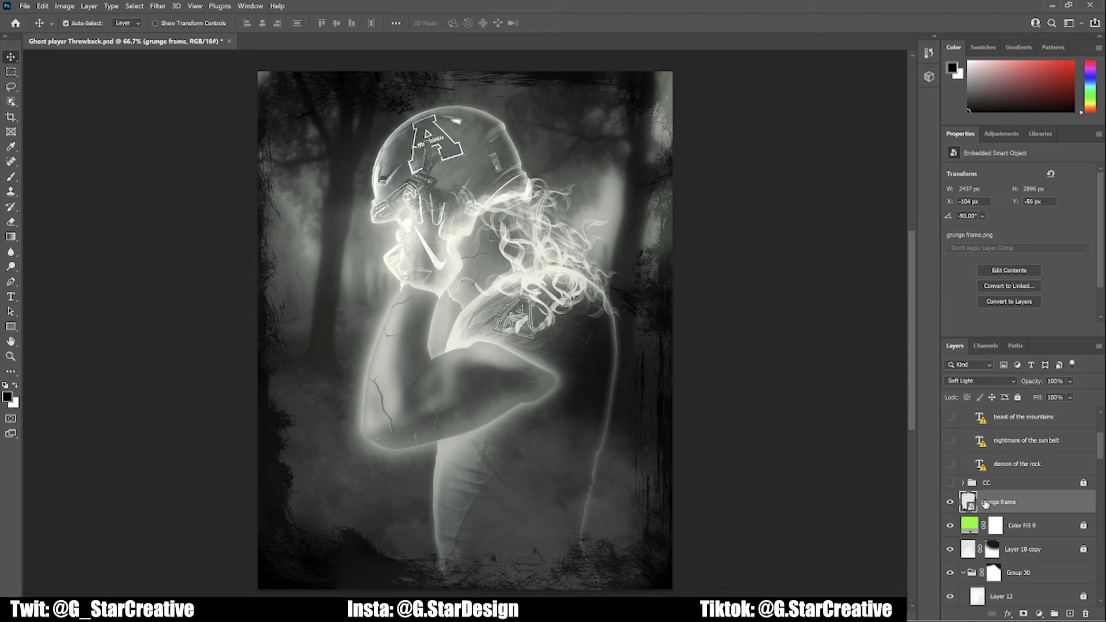
{"action": "left_click", "coordinate": [950, 503]}
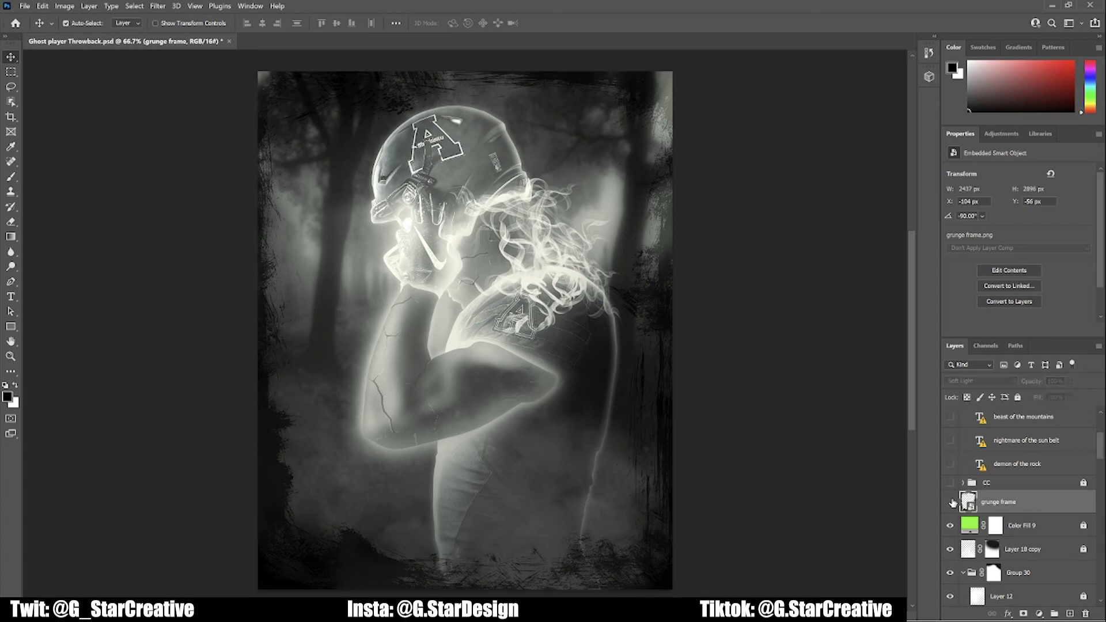
{"action": "left_click", "coordinate": [950, 503]}
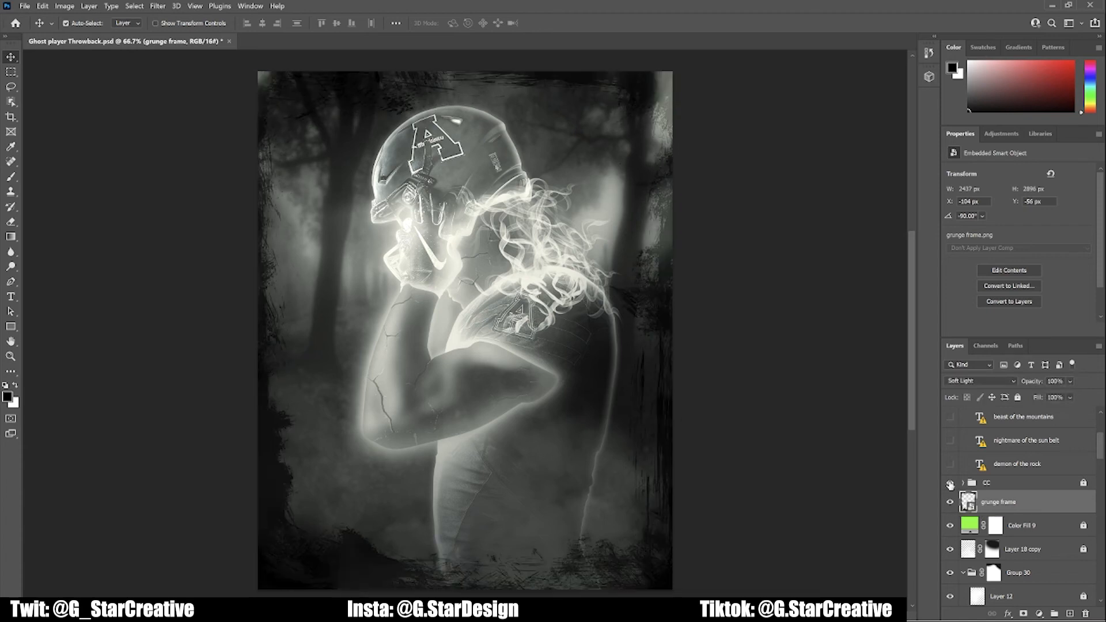
Turn on the CC group, compare it on and off, and show the three text layers in Group 32
{"action": "left_click", "coordinate": [950, 483]}
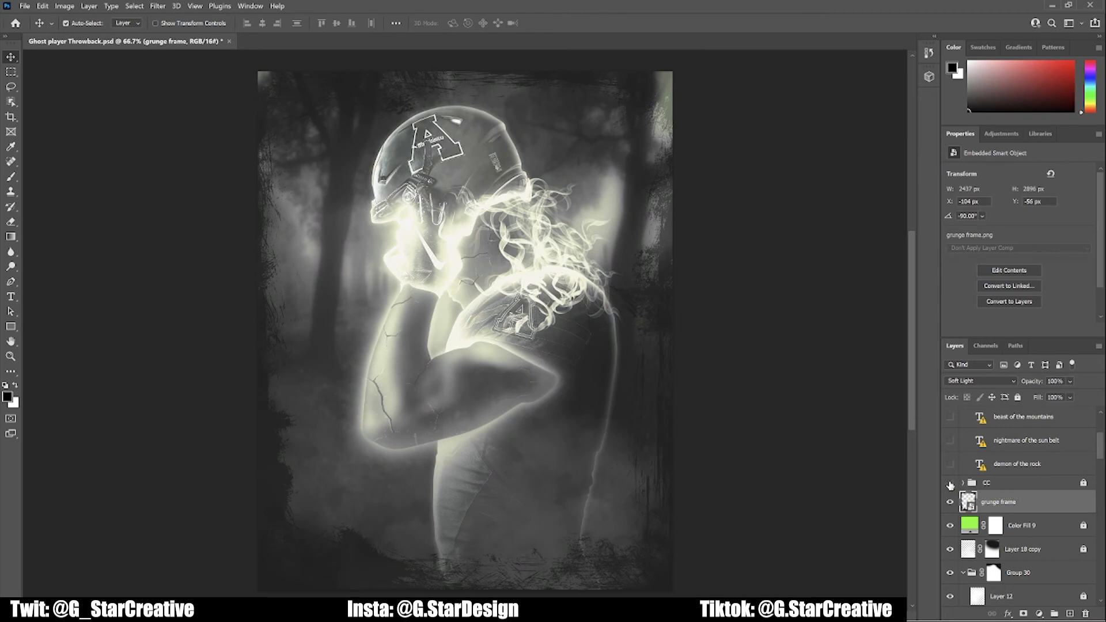
{"action": "left_click", "coordinate": [950, 484]}
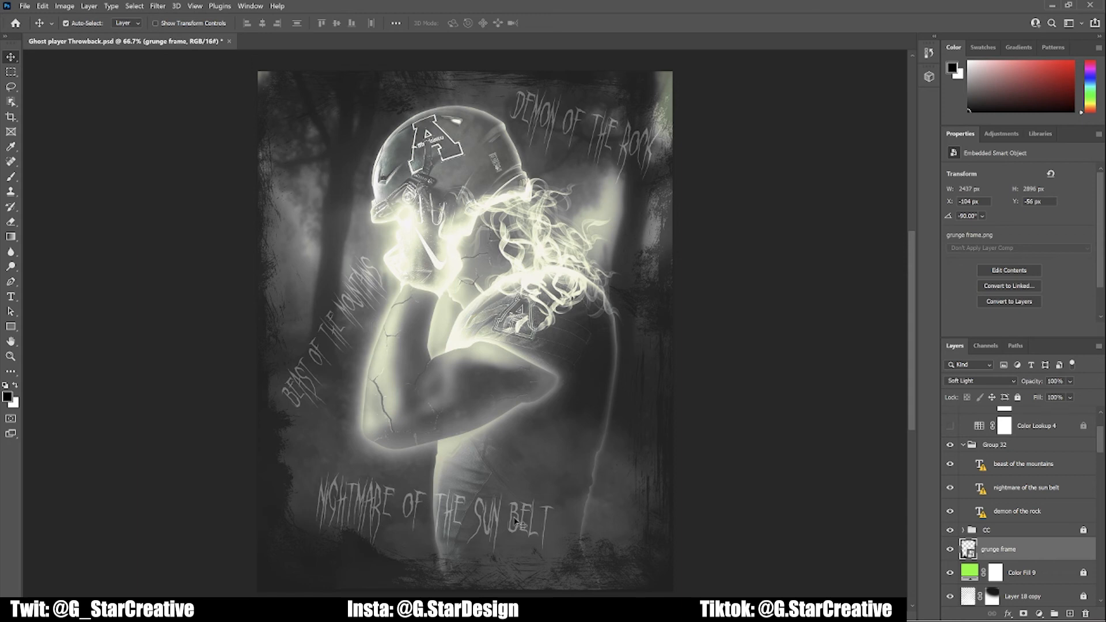
Turn on the Color Lookup 4 and Color Lookup 5 adjustments in Group 33, and select each to inspect it
{"action": "scroll", "coordinate": [953, 489], "scroll_direction": "up", "scroll_amount": 3}
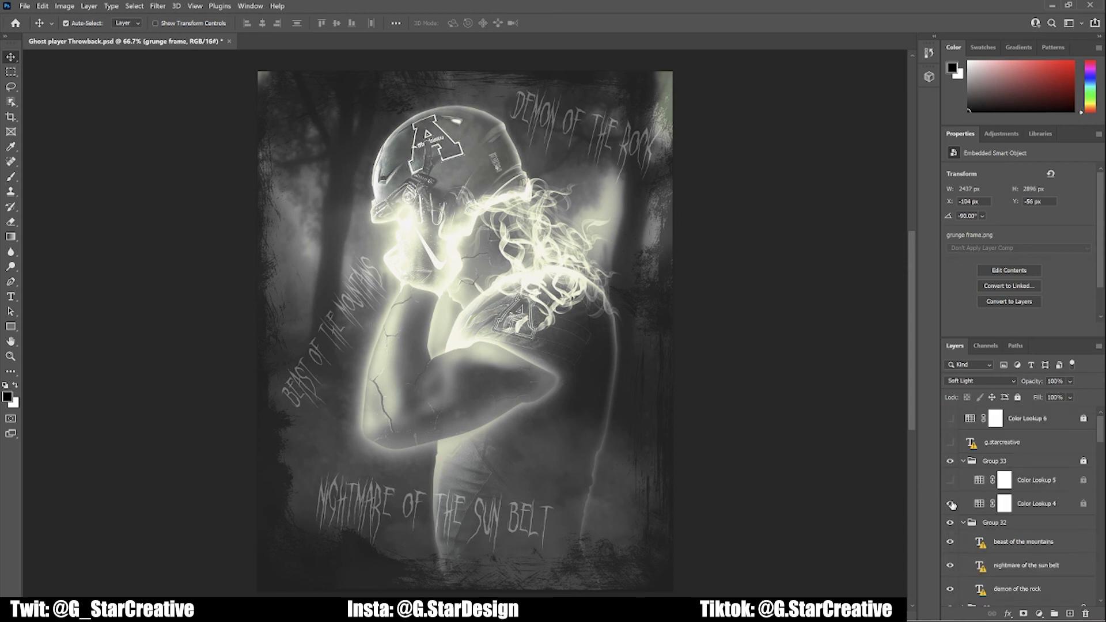
{"action": "left_click", "coordinate": [950, 504]}
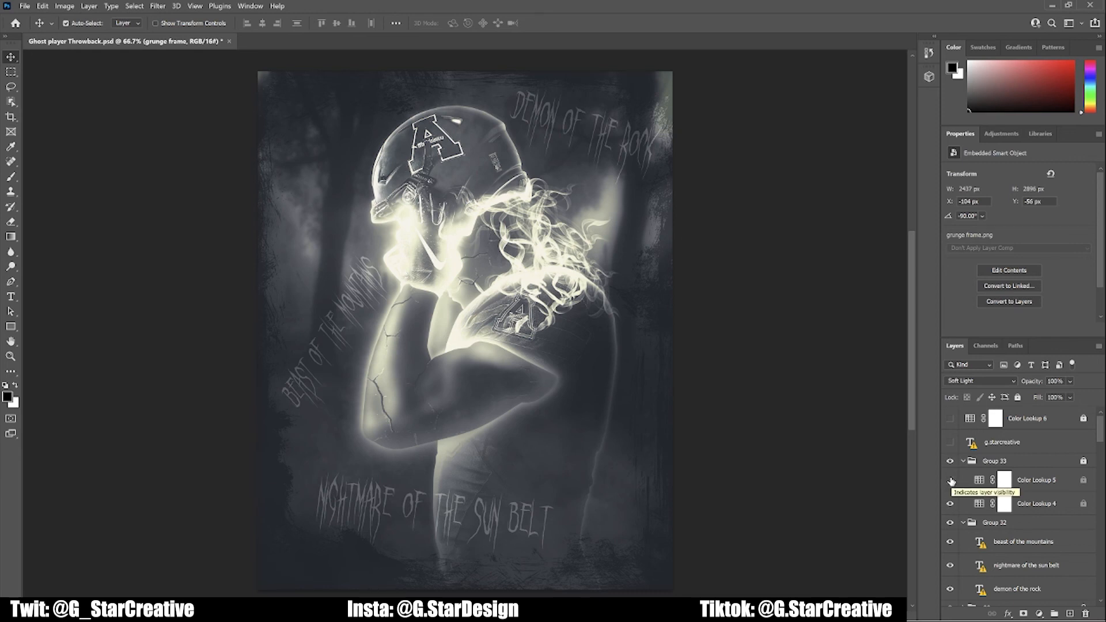
{"action": "left_click", "coordinate": [950, 480]}
{"action": "left_click", "coordinate": [1031, 503]}
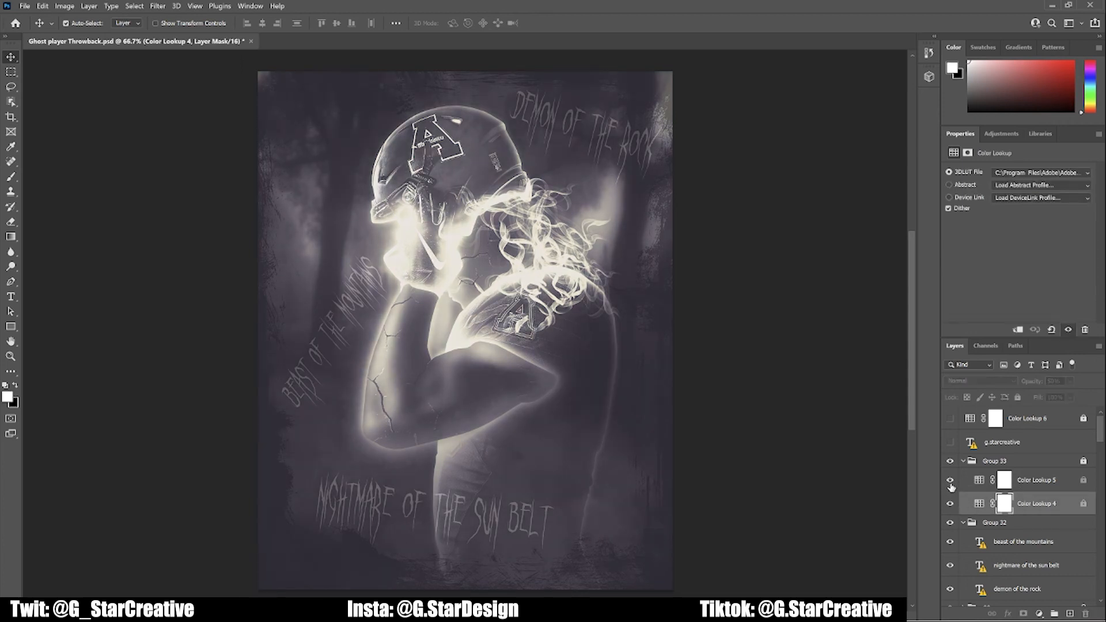
{"action": "left_click", "coordinate": [1028, 480]}
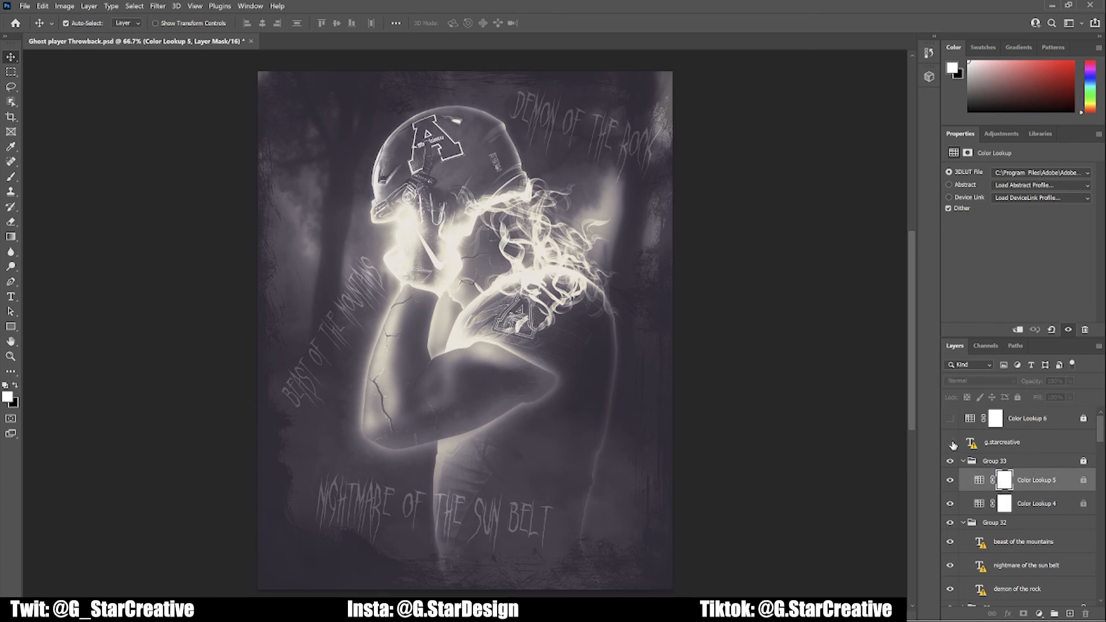
Show the orange signature text on the forearm and the Color Lookup 6 adjustment, and select Color Lookup 6
{"action": "mouse_move", "coordinate": [977, 450]}
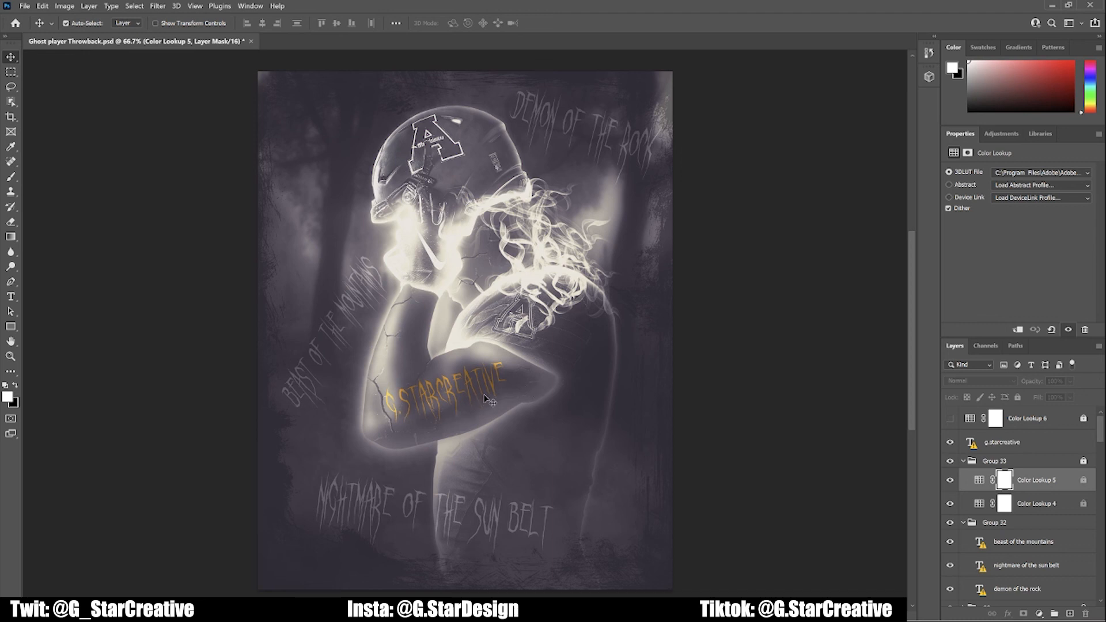
{"action": "left_click", "coordinate": [950, 419]}
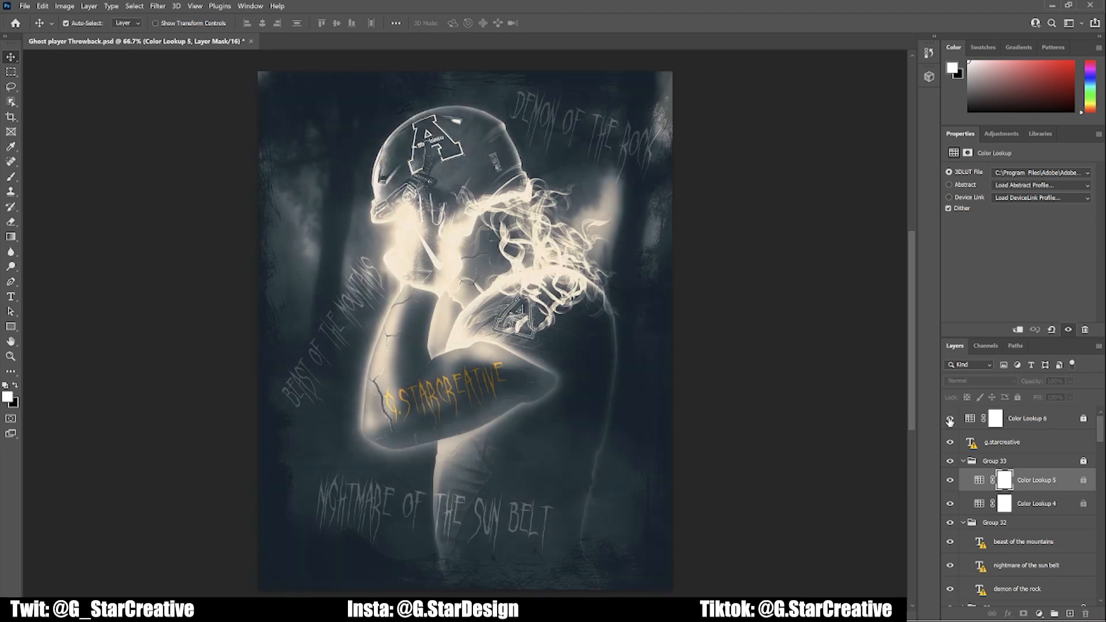
{"action": "left_click", "coordinate": [1021, 421]}
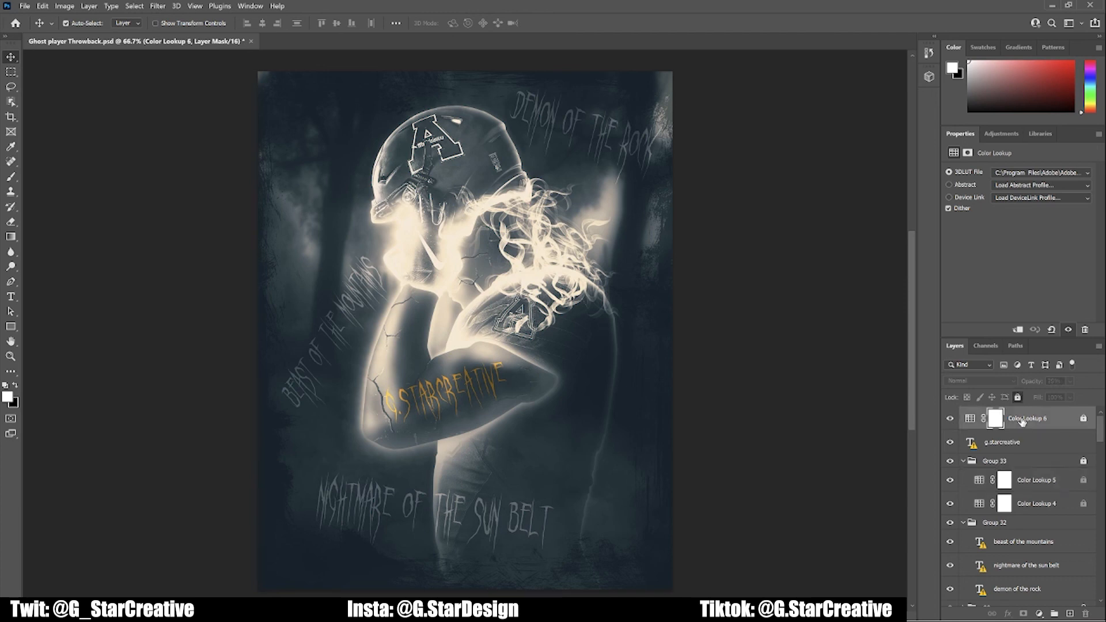